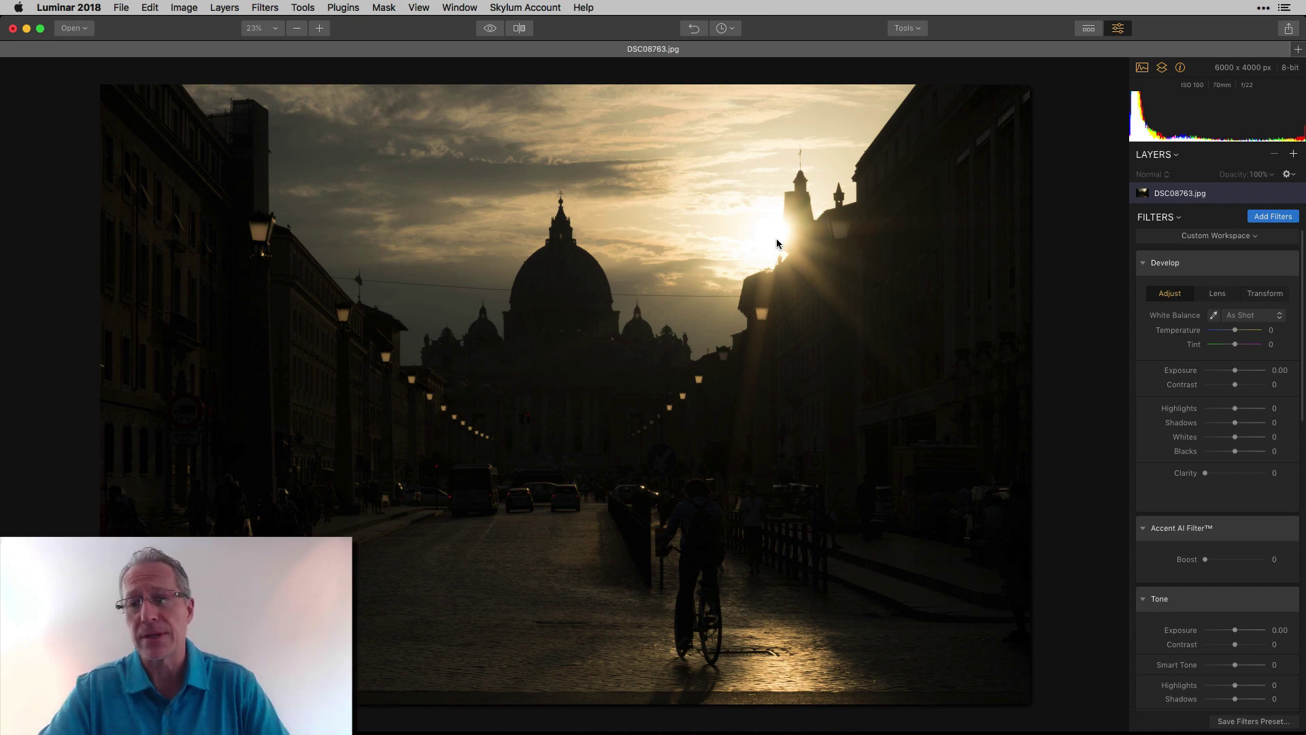
# Step: Hide the histogram and the layers section to leave more room for the filters
pyautogui.click(1143, 68)
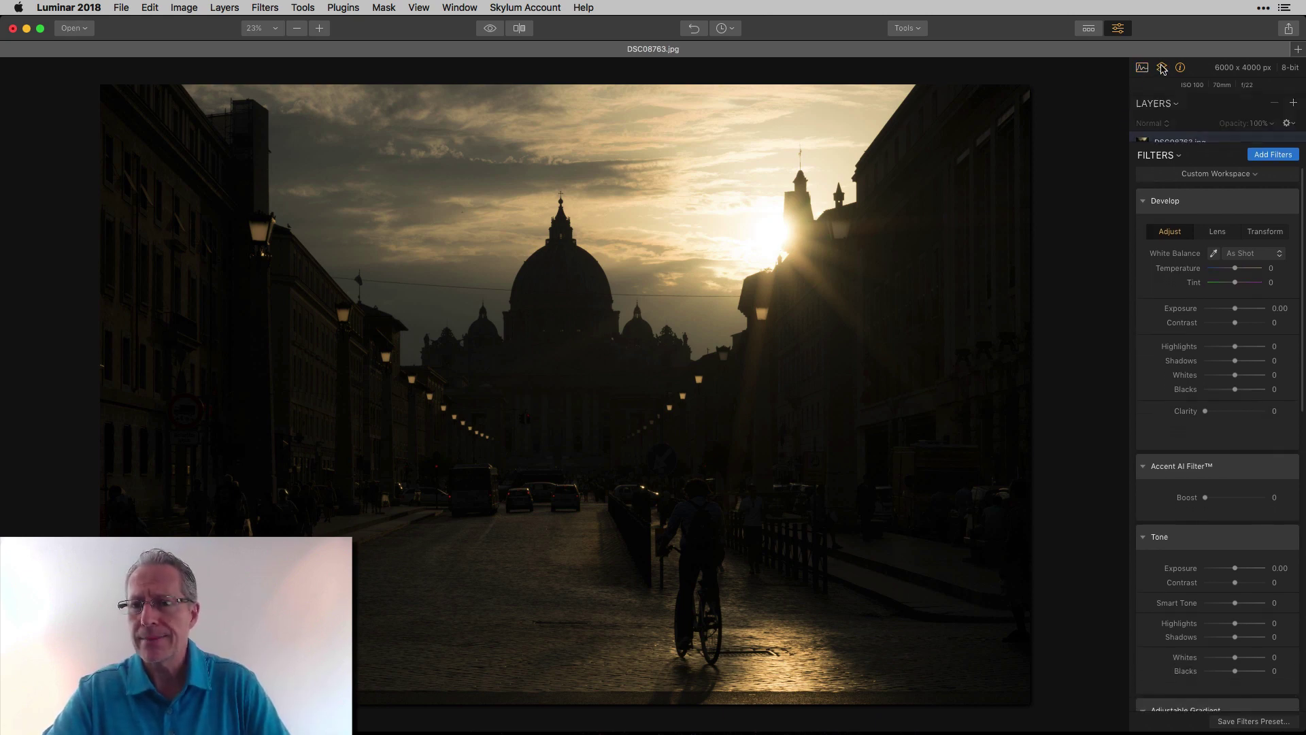
pyautogui.click(1163, 68)
# Step: Try the Exposure filter at 2.42, reset it and remove that filter from the workspace
pyautogui.scroll(-15, 1169, 409)
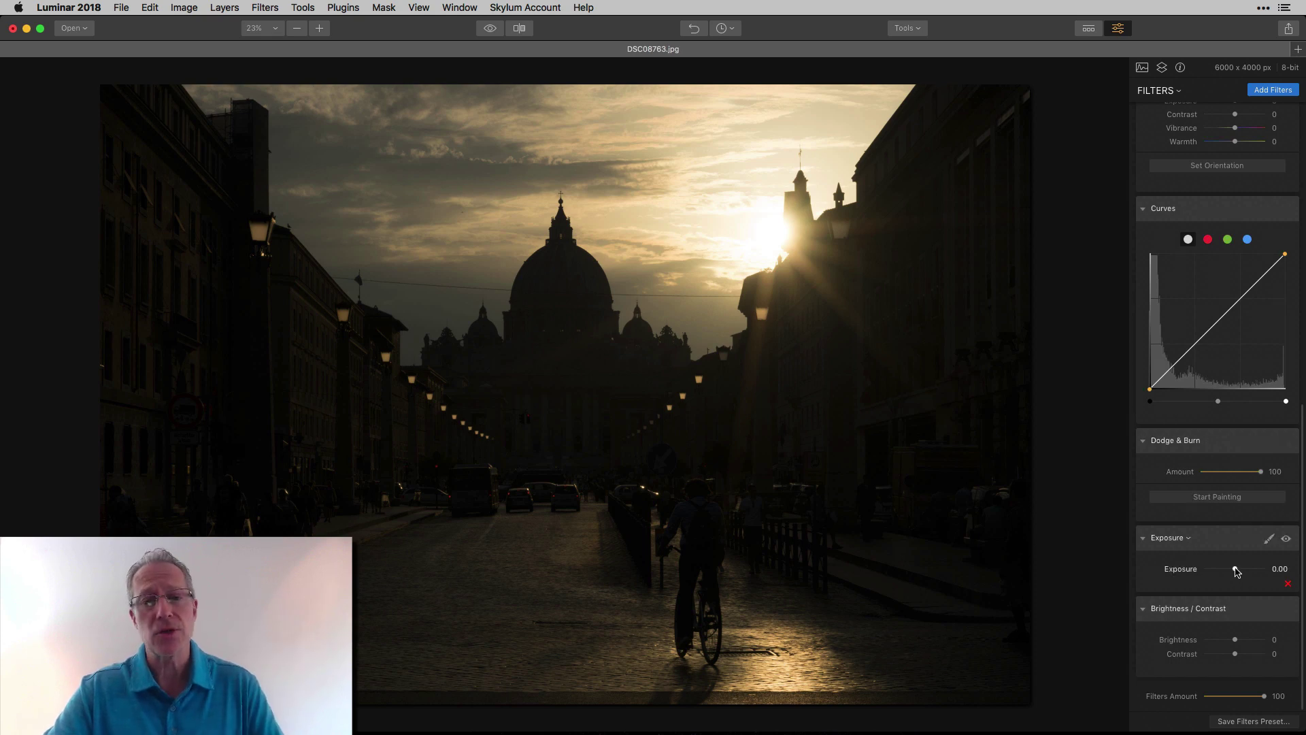
pyautogui.moveTo(1236, 570); pyautogui.dragTo(1248, 563)
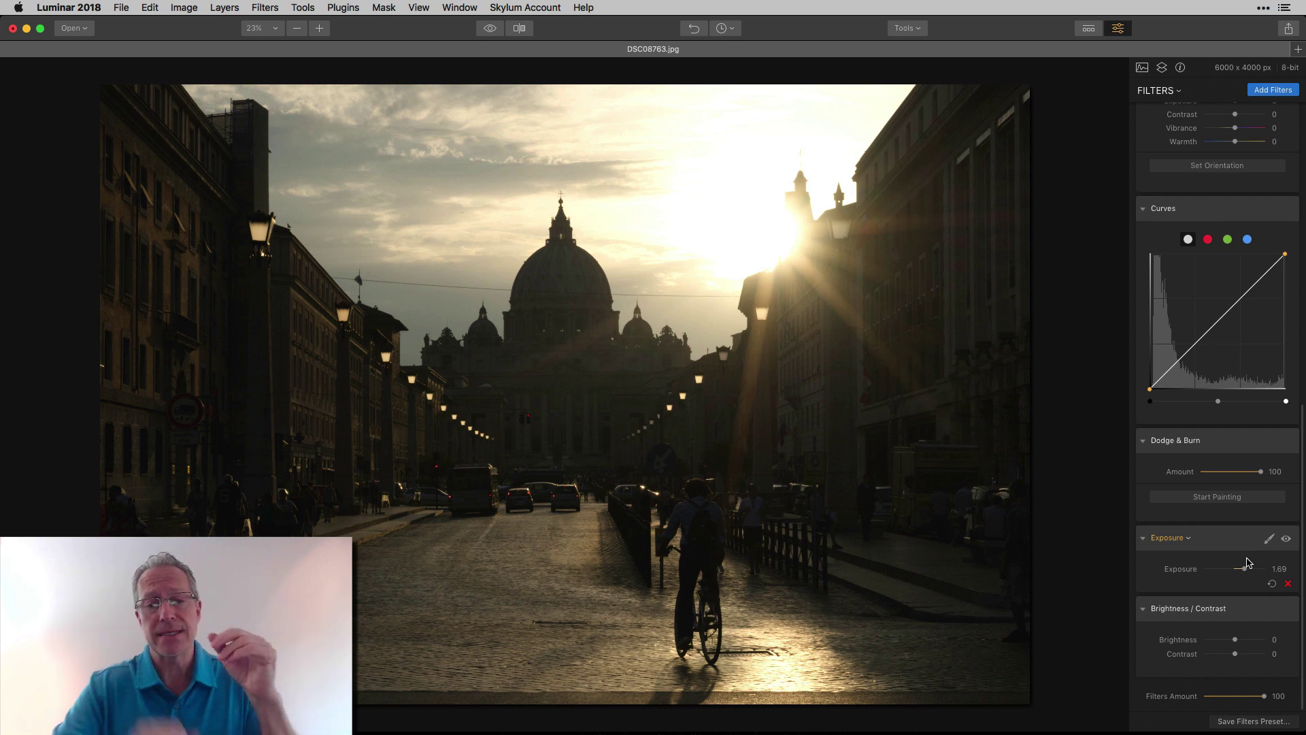
pyautogui.moveTo(1245, 569); pyautogui.dragTo(1253, 571)
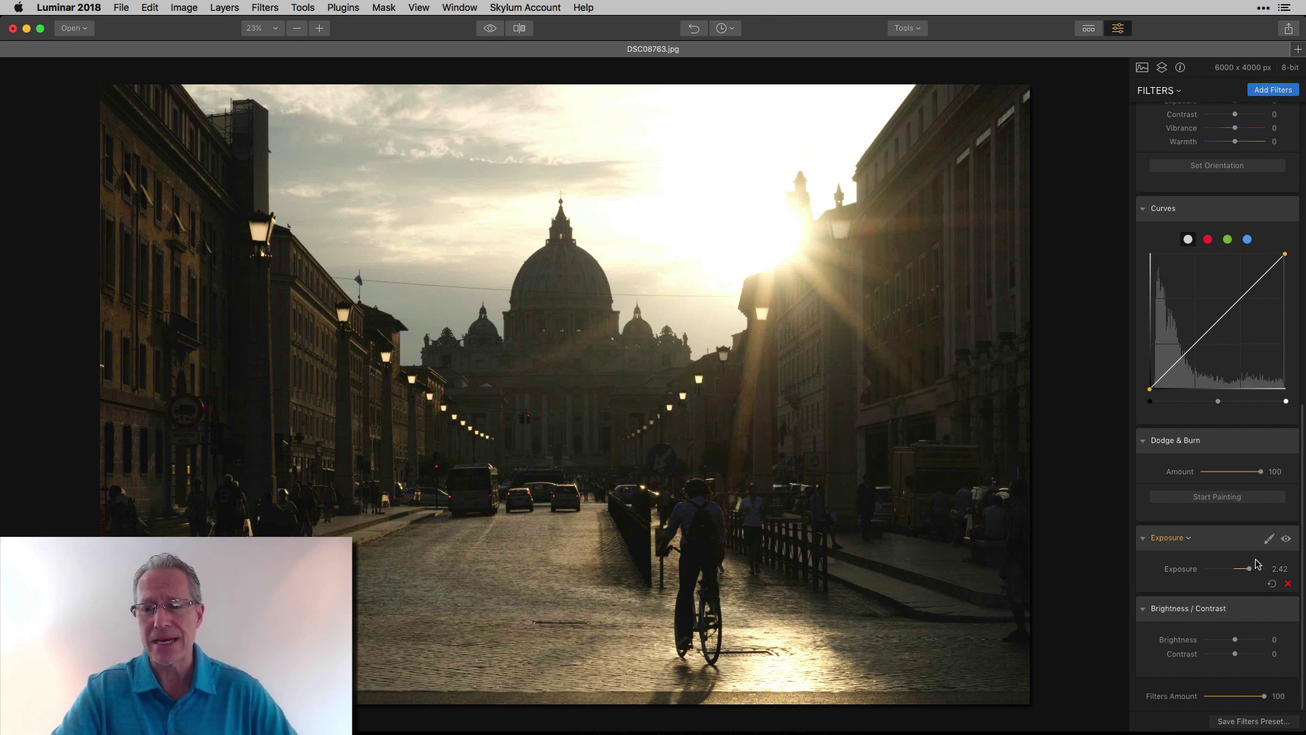
pyautogui.click(1273, 583)
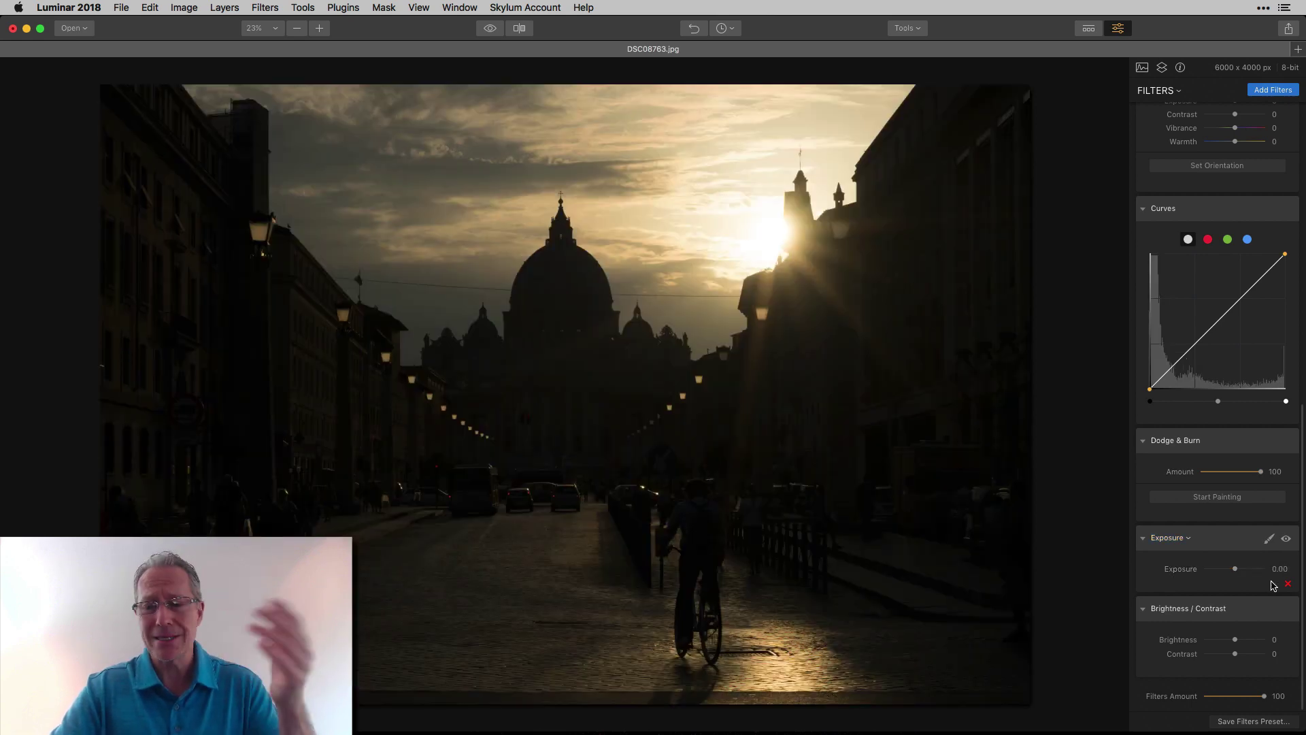
pyautogui.click(1289, 583)
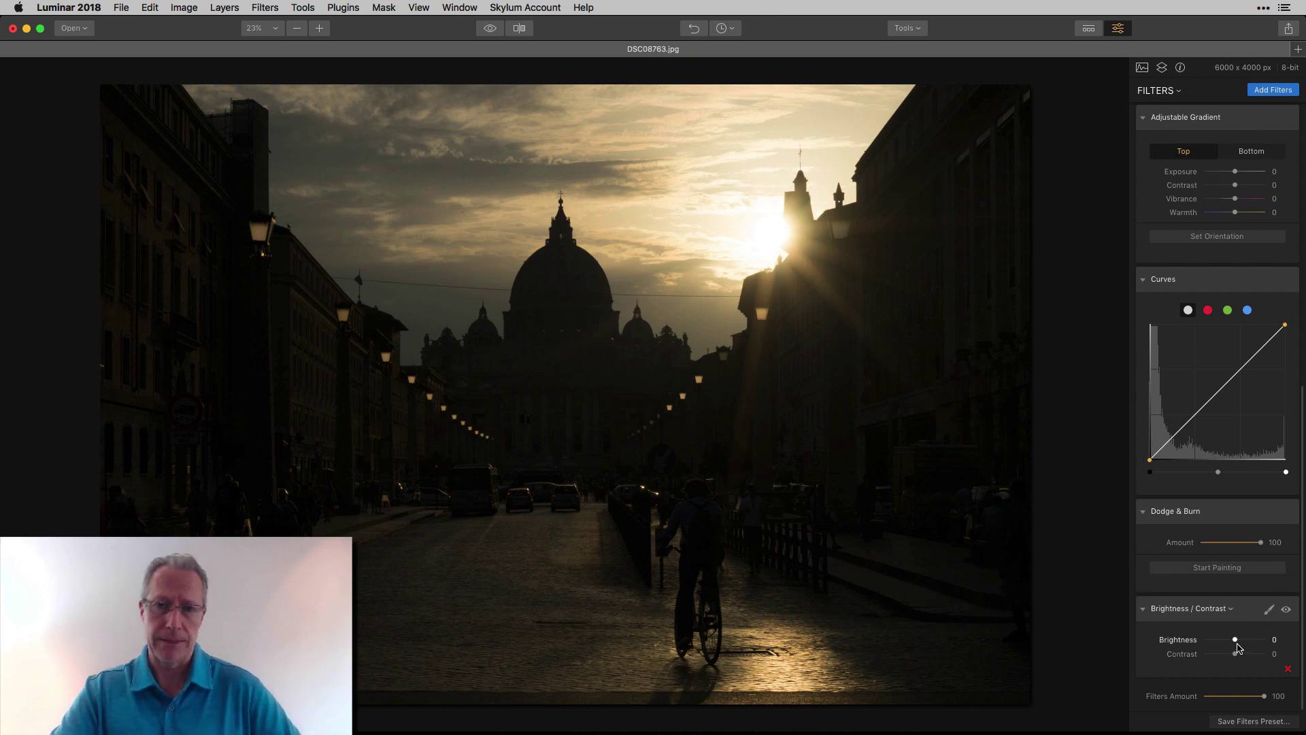
# Step: Try the Brightness / Contrast filter with Brightness at 100 and remove that filter from the workspace
pyautogui.moveTo(1237, 644); pyautogui.dragTo(1277, 636)
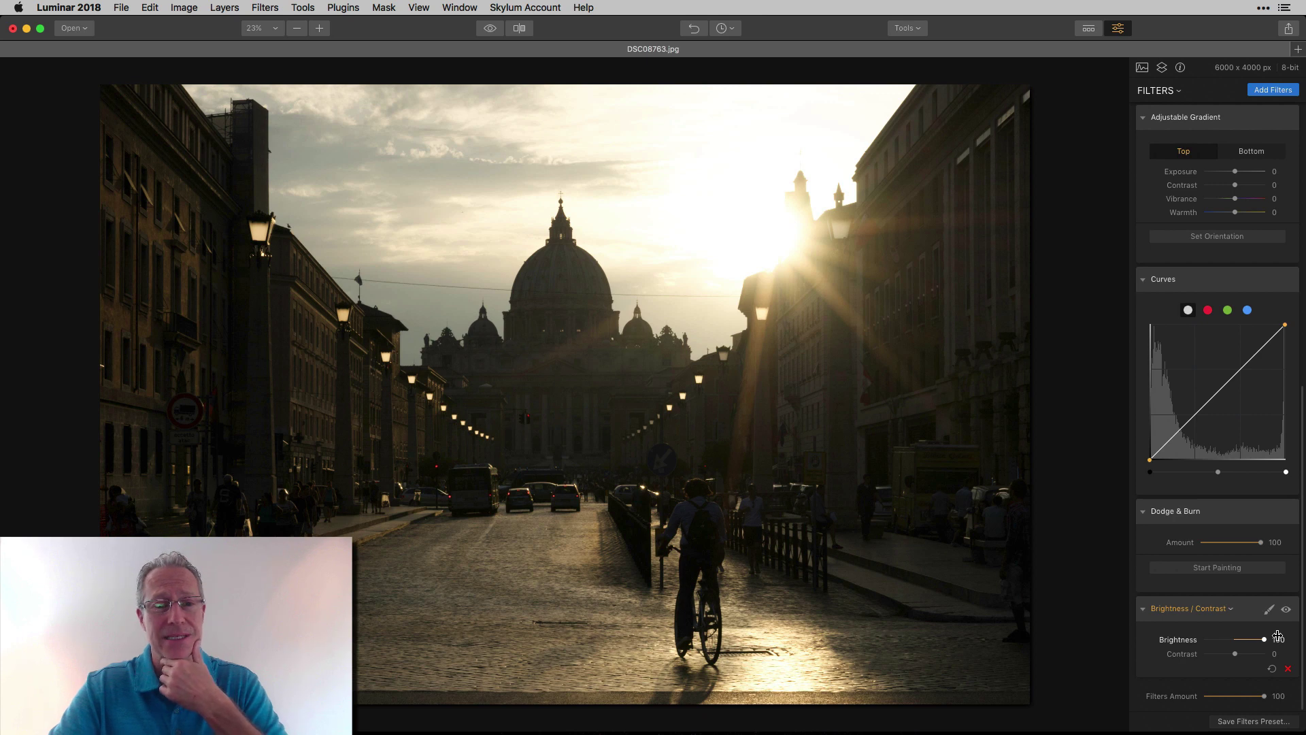
pyautogui.click(1288, 668)
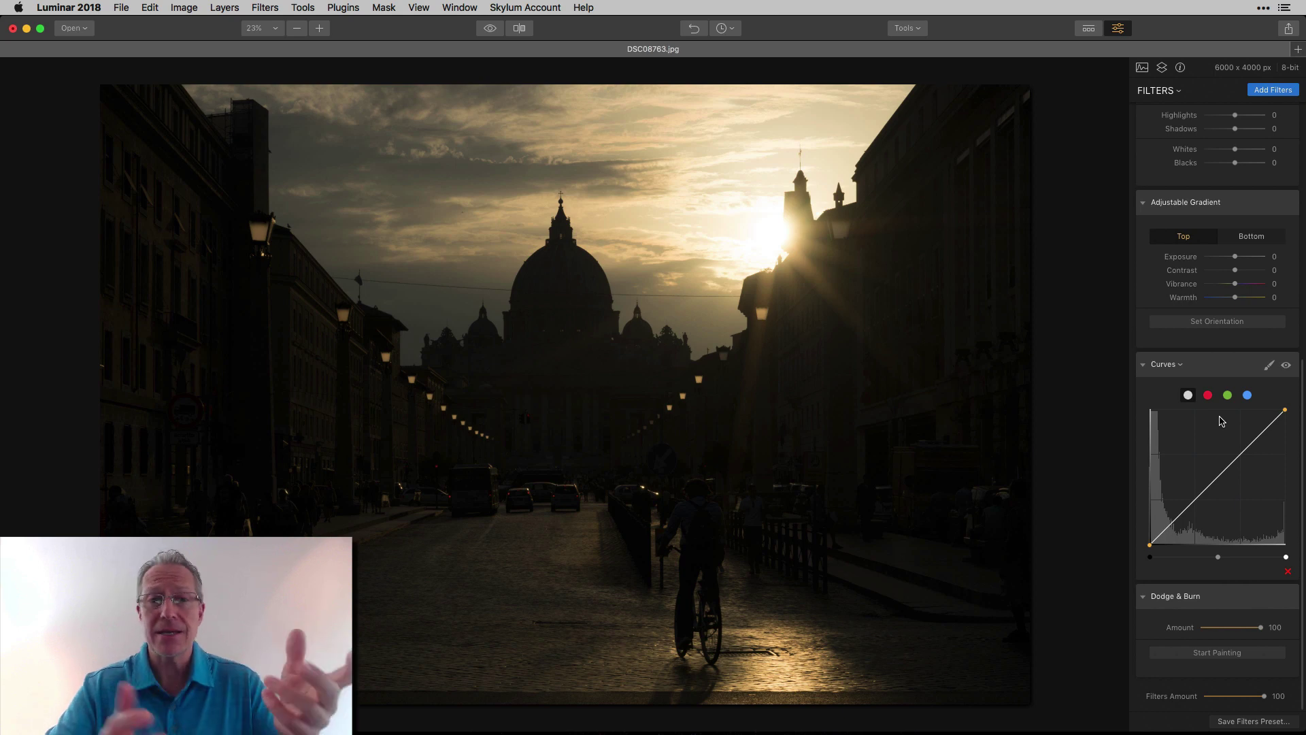
# Step: Try lifting the shadows and midtones with several points on the Curves filter's RGB curve and remove the Curves filter
pyautogui.moveTo(1195, 509); pyautogui.dragTo(1271, 422)
pyautogui.moveTo(1168, 521); pyautogui.dragTo(1195, 480)
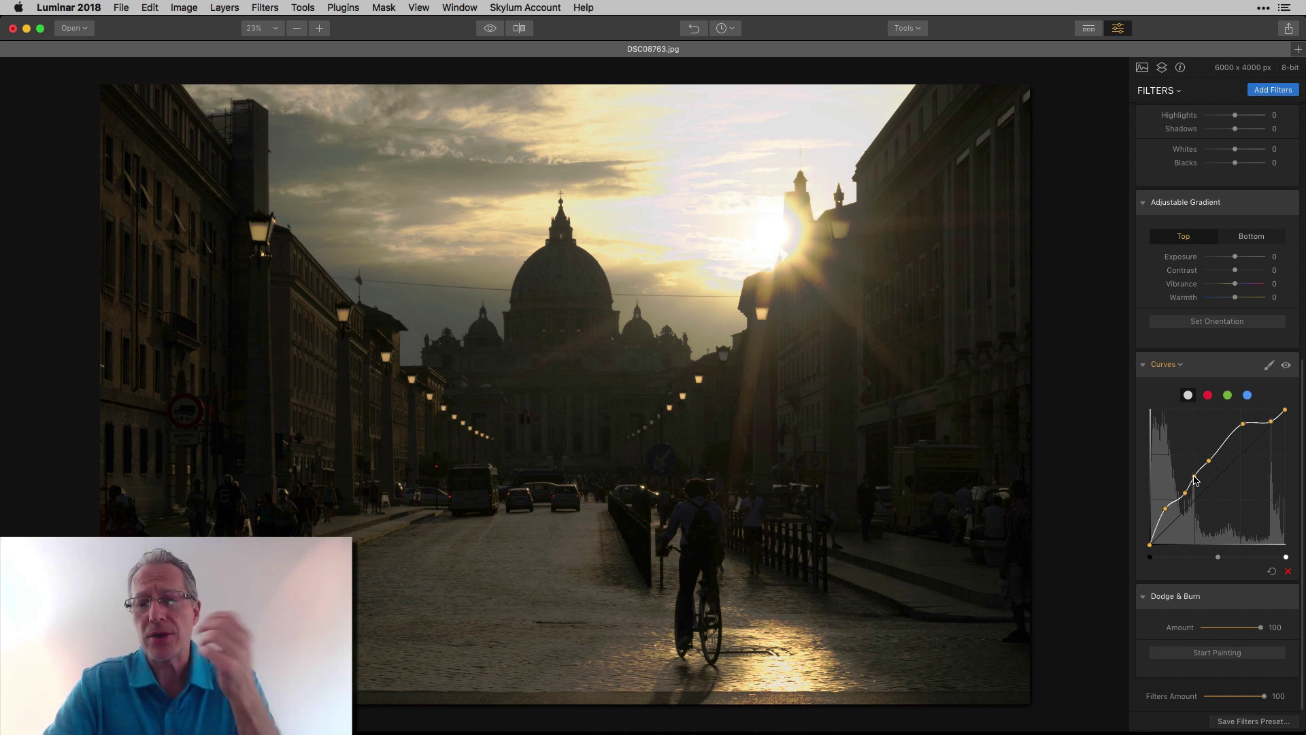
pyautogui.click(1288, 571)
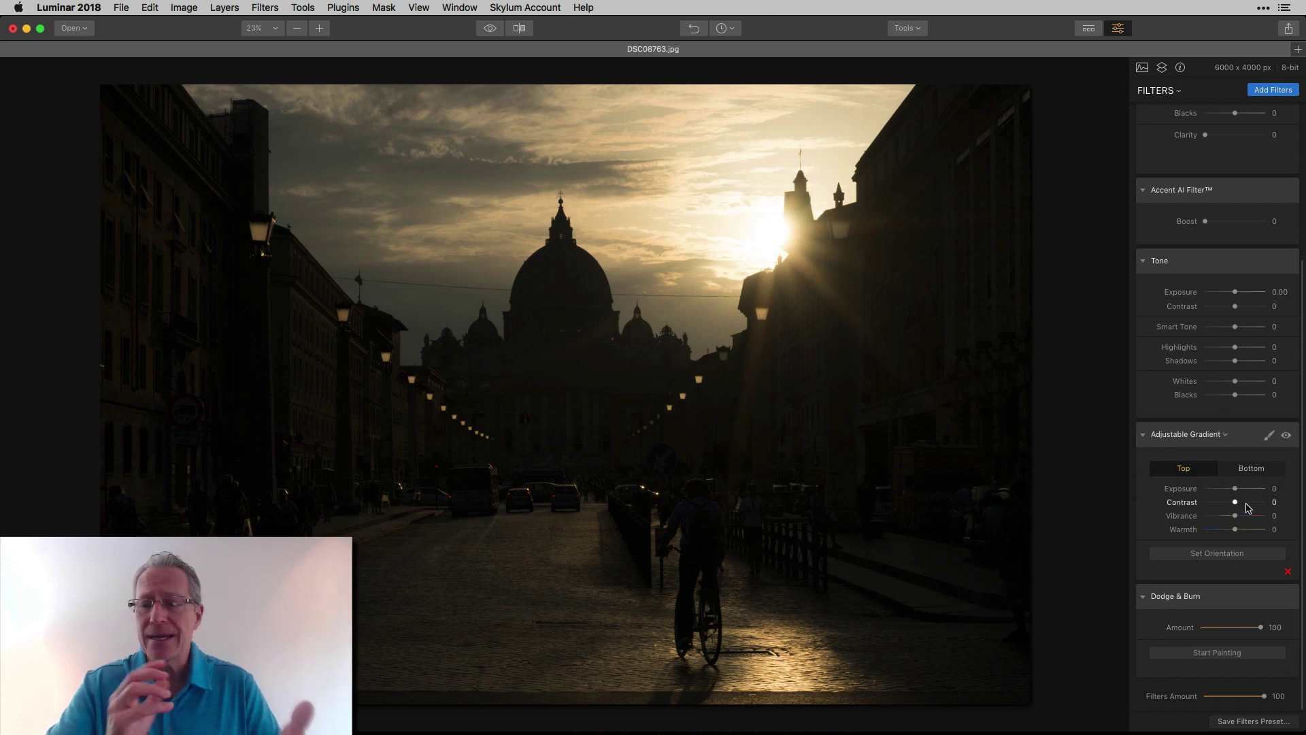
# Step: Reposition the Adjustable Gradient horizontally across the photo with its centre line over the lower part of the basilica's dome
pyautogui.click(1256, 471)
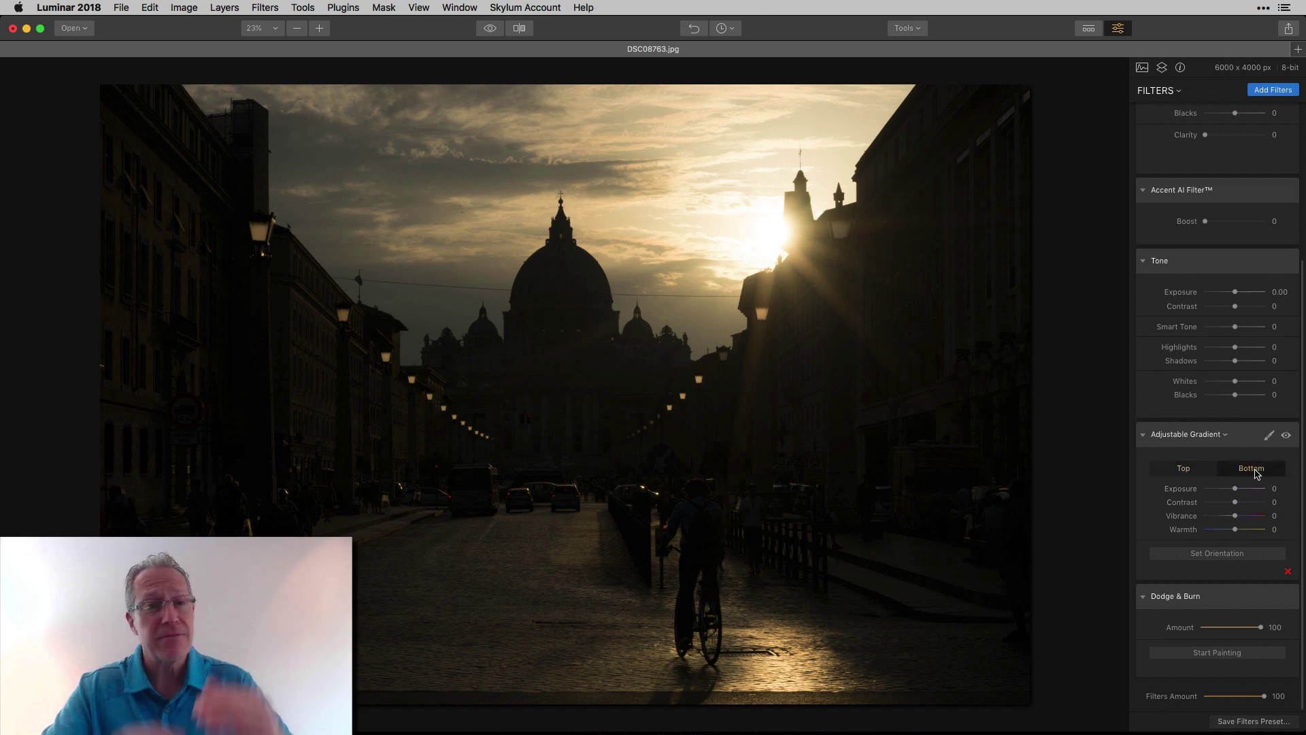
pyautogui.click(1221, 553)
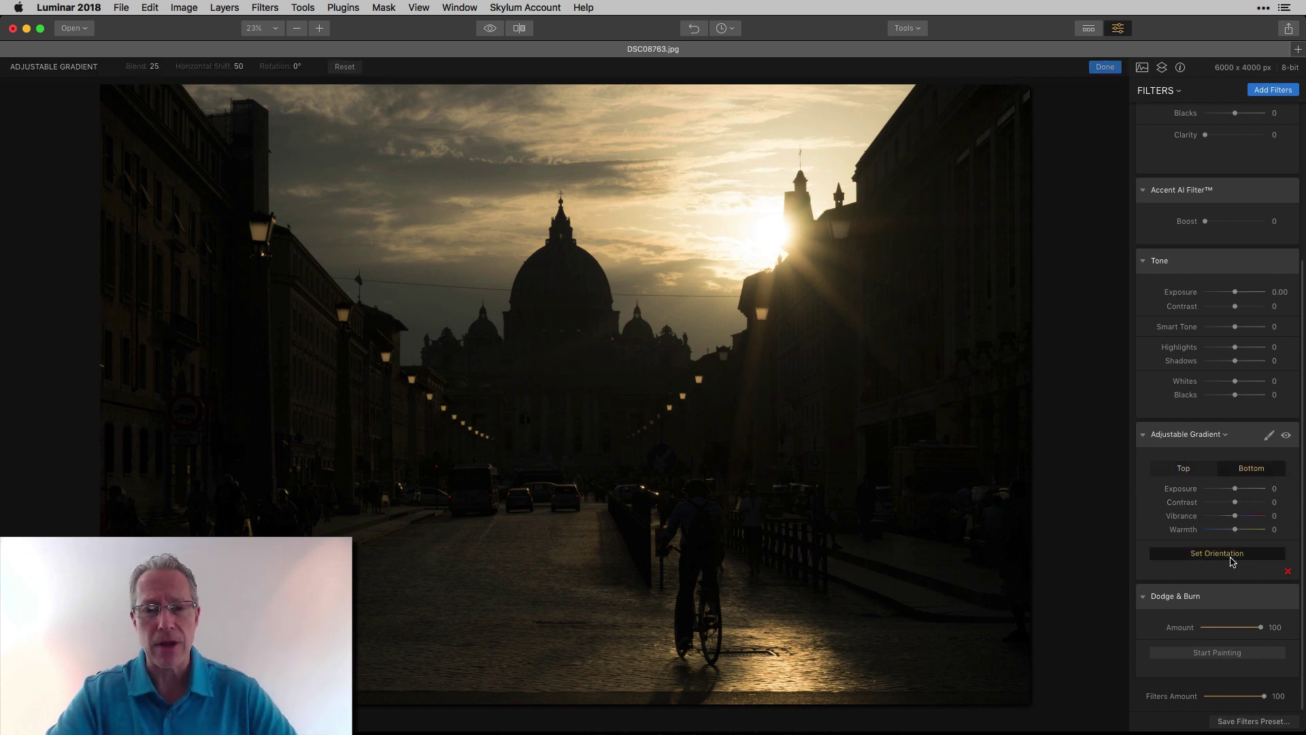
pyautogui.moveTo(564, 394); pyautogui.dragTo(570, 322)
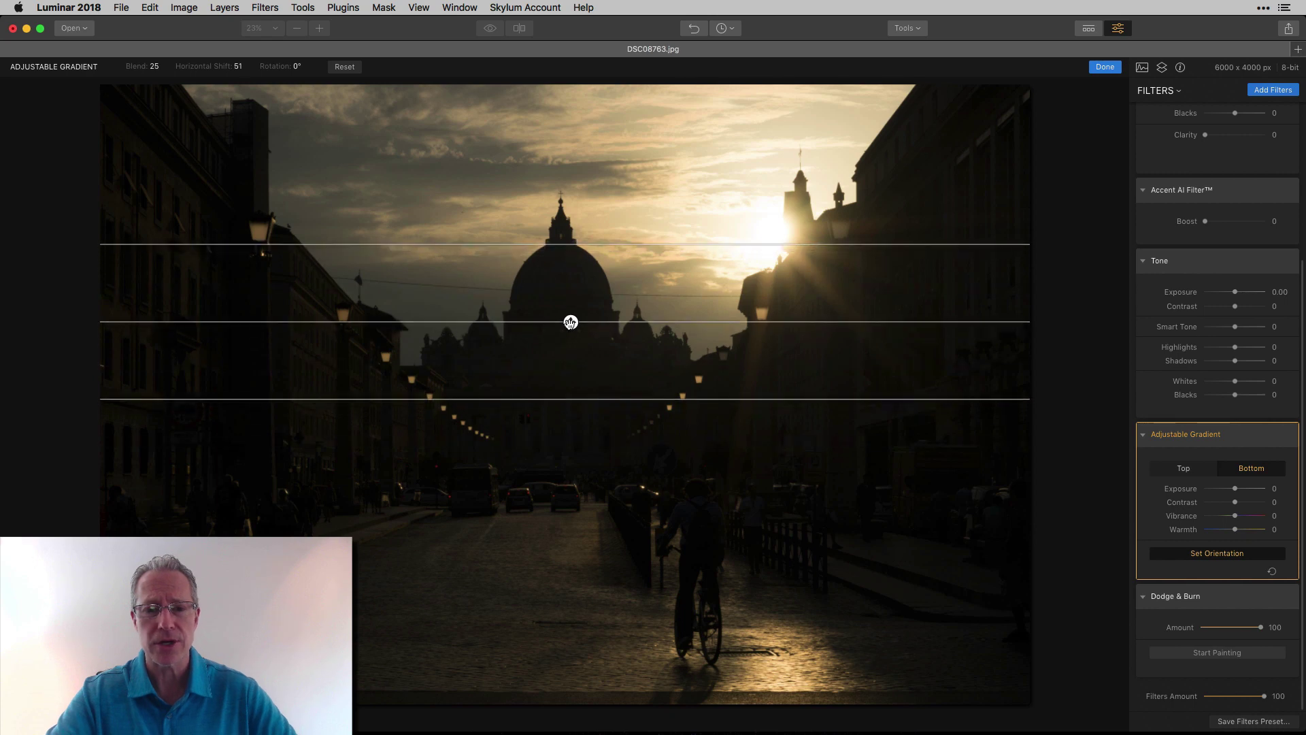
pyautogui.click(1106, 67)
# Step: Set the Adjustable Gradient's exposure to 94 for the bottom and 41 for the top
pyautogui.moveTo(1234, 488); pyautogui.dragTo(1268, 486)
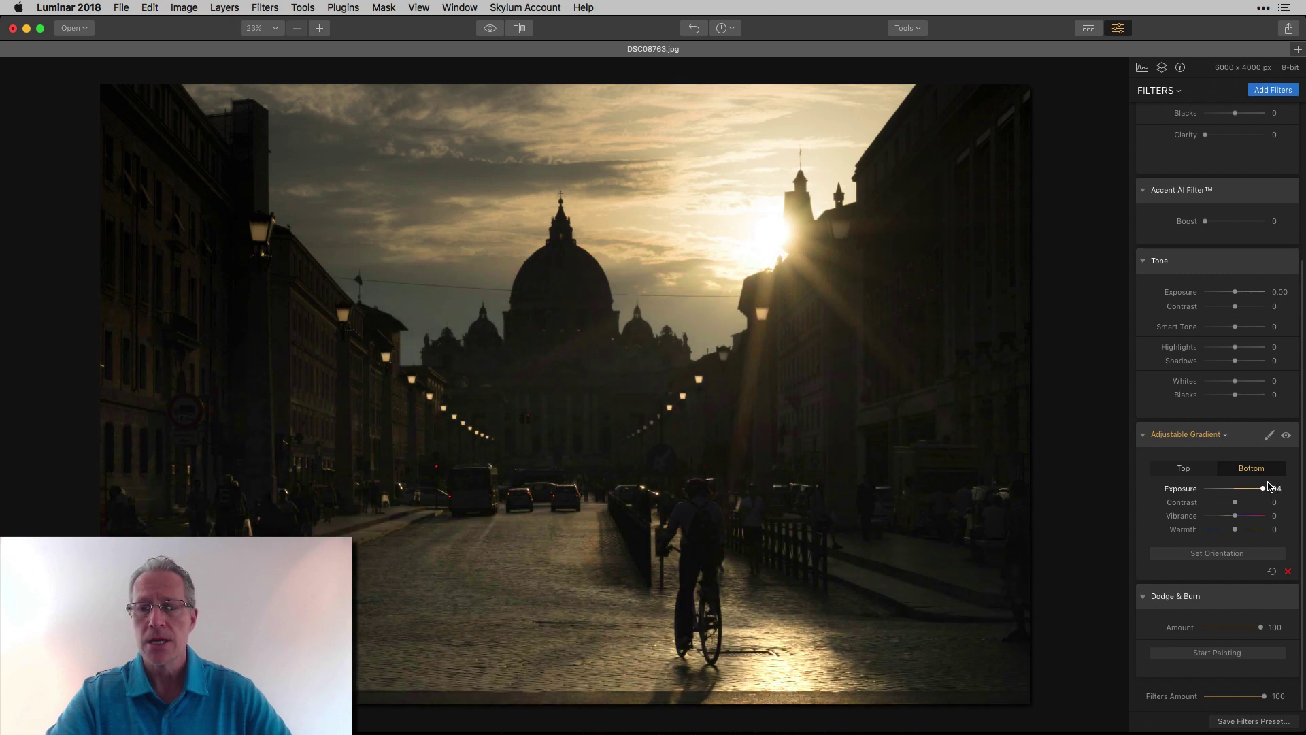
pyautogui.click(1184, 471)
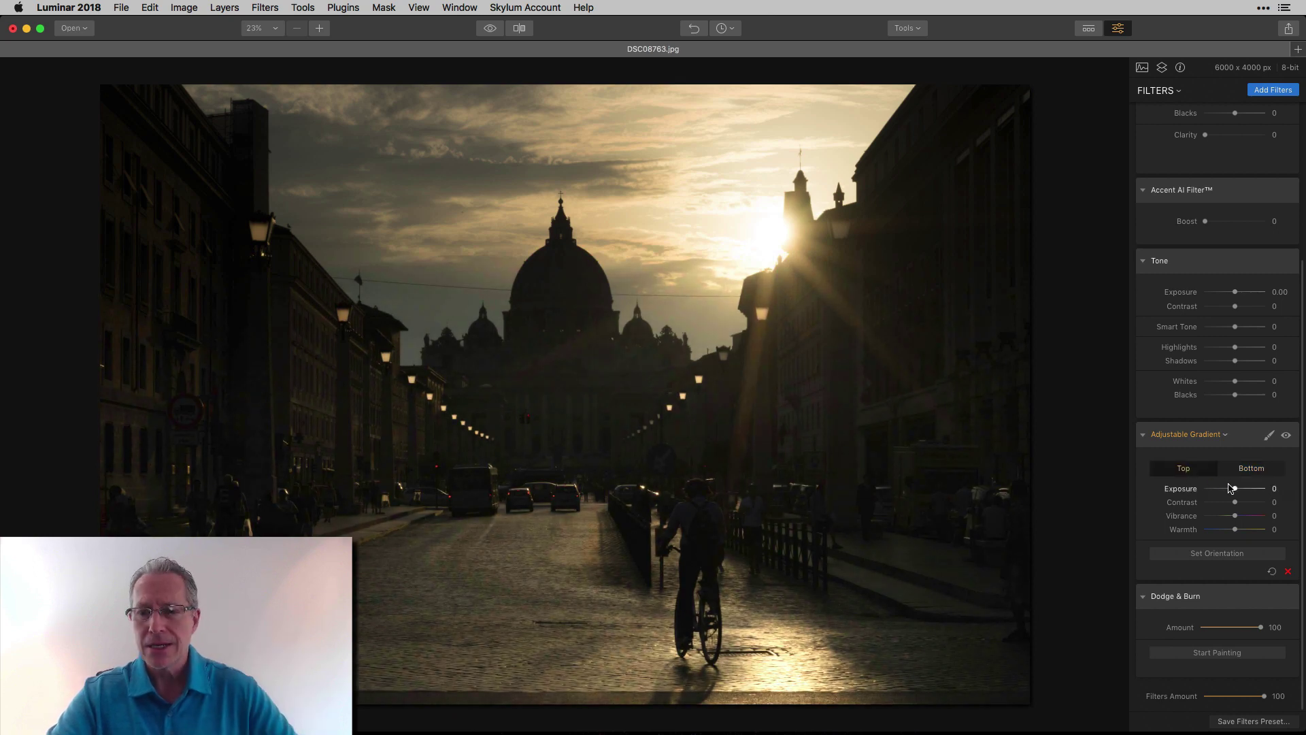
pyautogui.moveTo(1235, 489); pyautogui.dragTo(1251, 491)
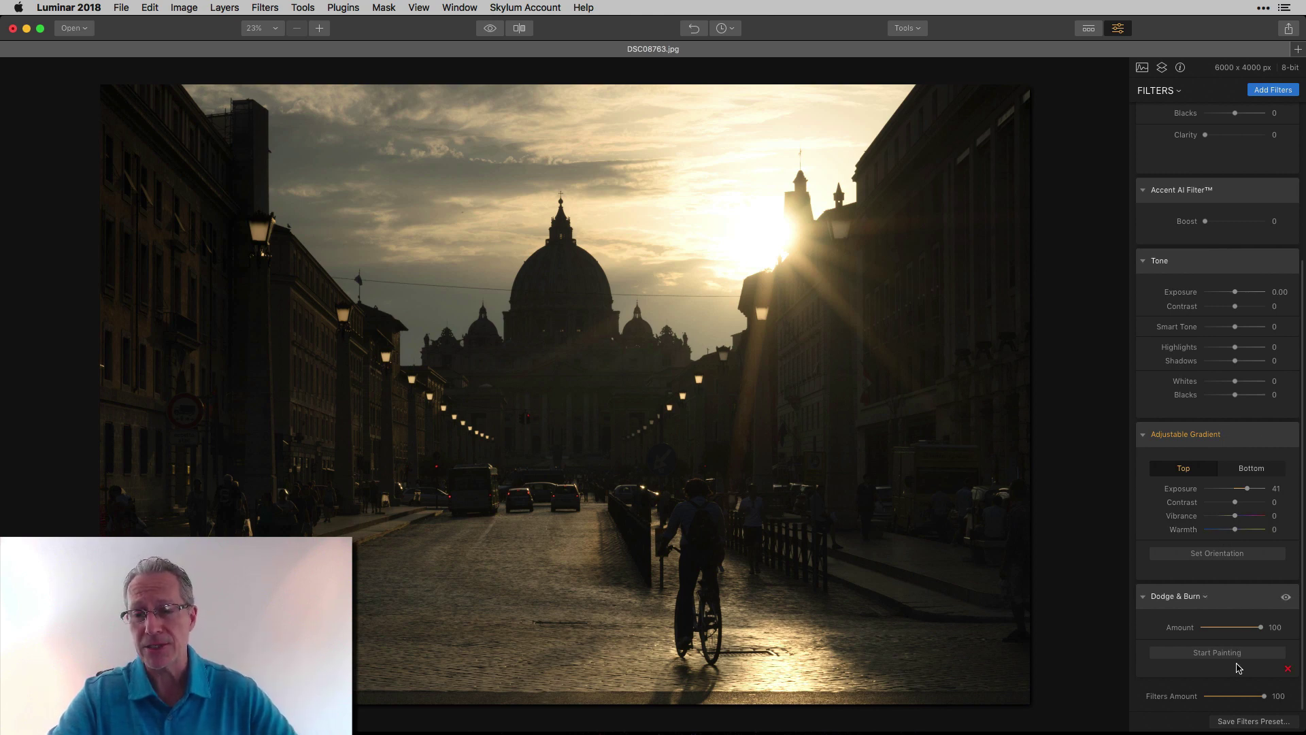
# Step: Lighten the dome and the dark area around the basilica with Dodge & Burn, using brush size 100 and strength 50%
pyautogui.click(1217, 653)
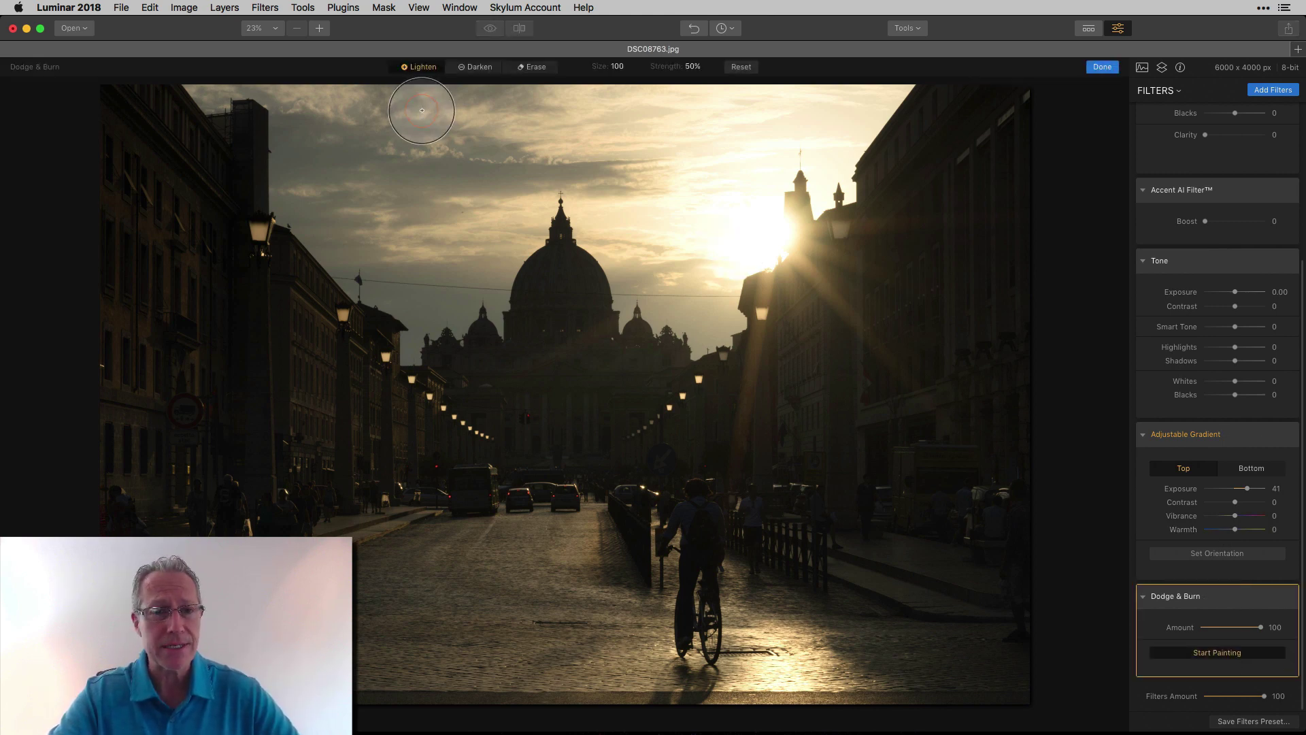
pyautogui.moveTo(583, 263)
pyautogui.mouseDown()
pyautogui.moveTo(557, 312)
pyautogui.moveTo(562, 297)
pyautogui.moveTo(571, 285)
pyautogui.moveTo(567, 326)
pyautogui.mouseUp()
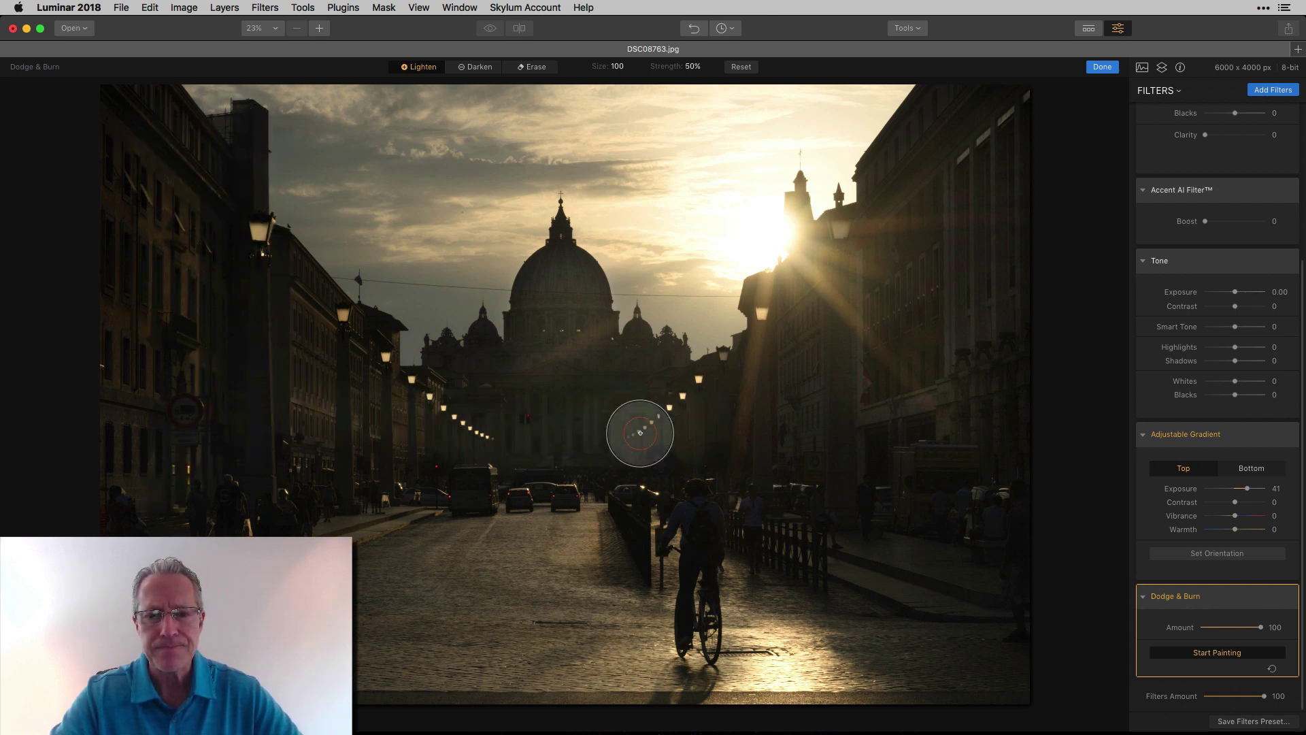
pyautogui.click(1103, 67)
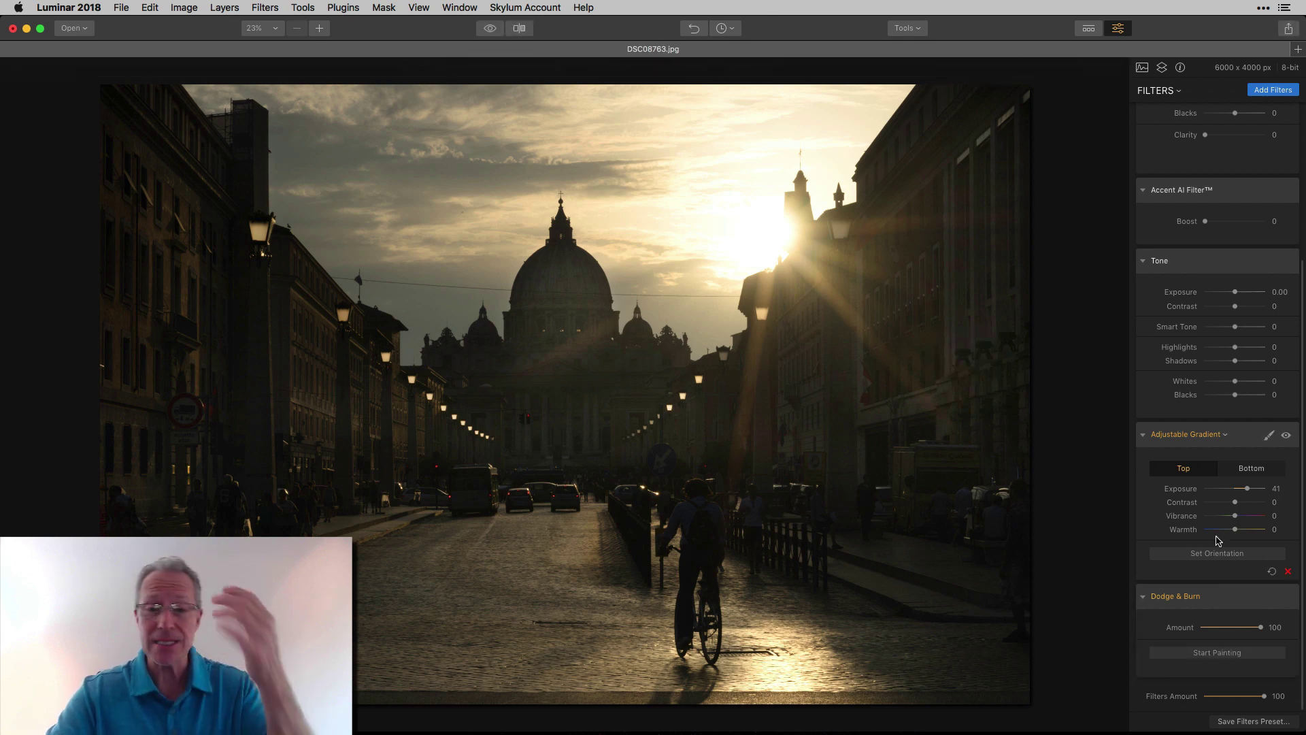
# Step: Compare the edit with the original photo, and check the Dodge & Burn and Adjustable Gradient effects separately by toggling each filter
pyautogui.click(491, 28)
pyautogui.click(490, 28)
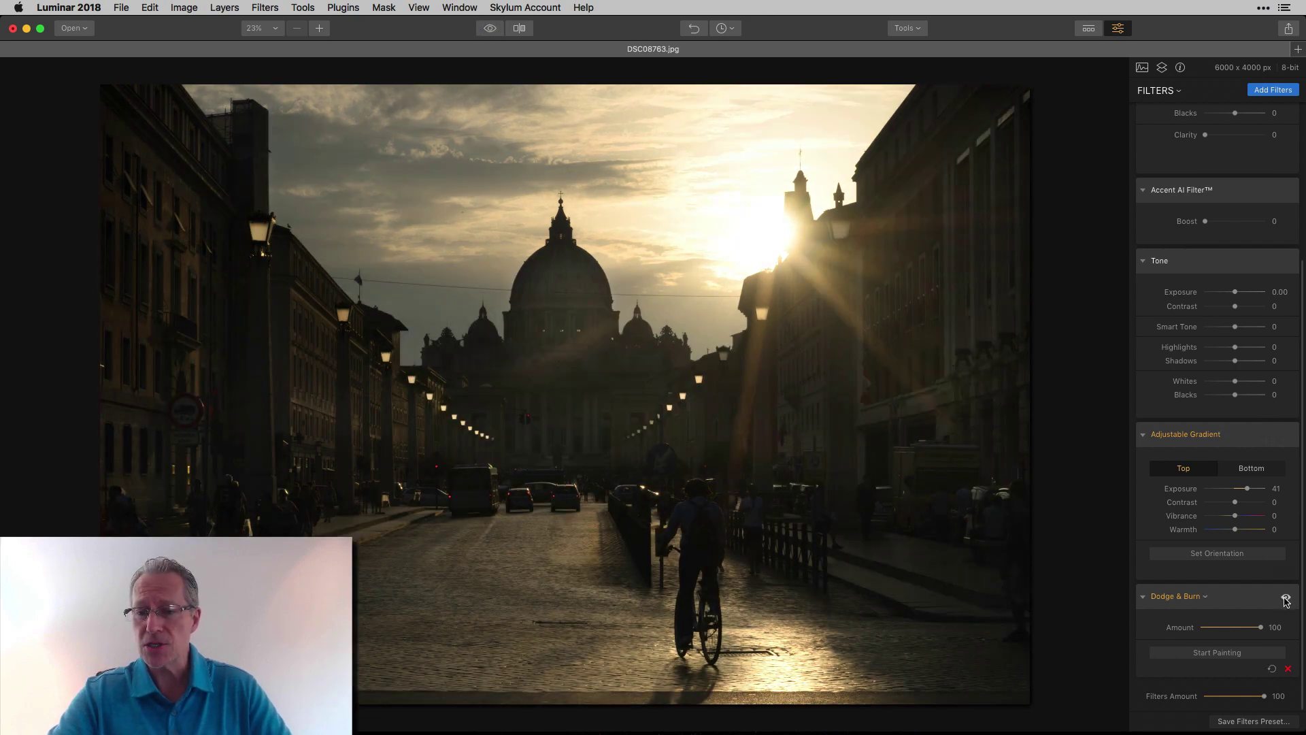
pyautogui.click(1287, 598)
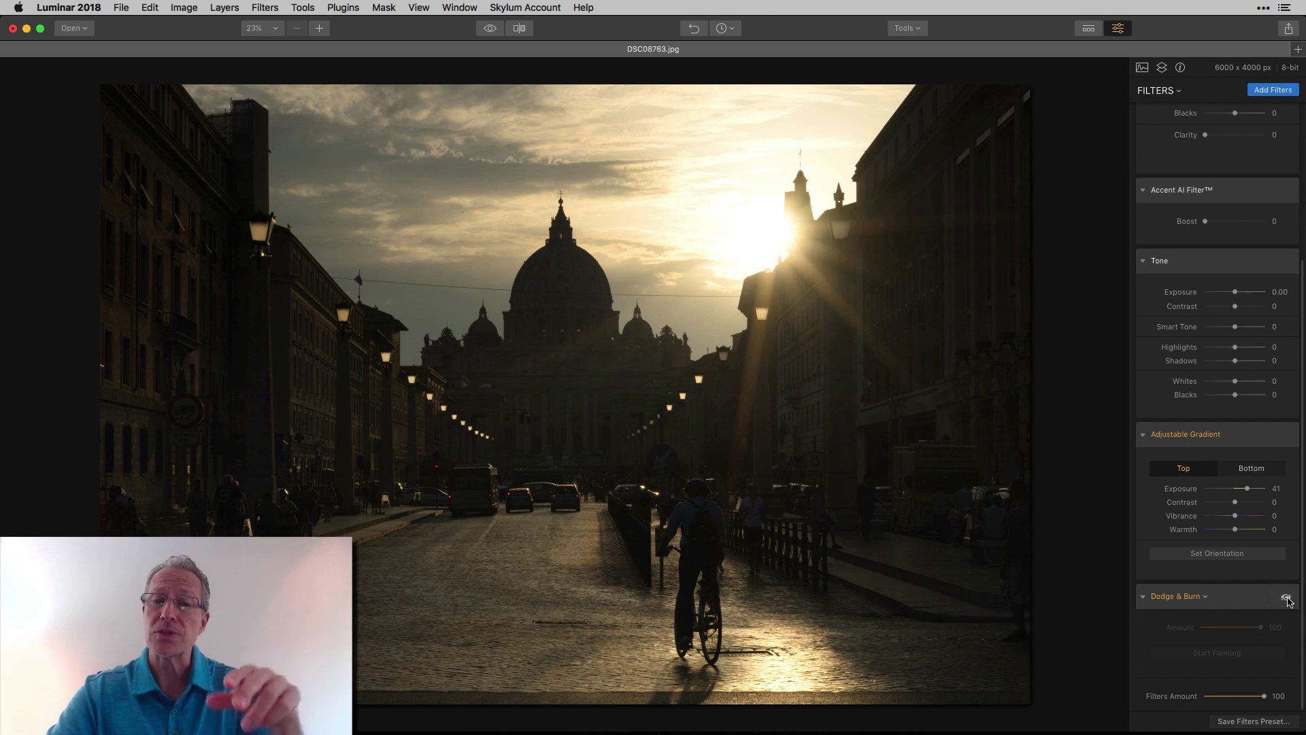
pyautogui.click(1287, 598)
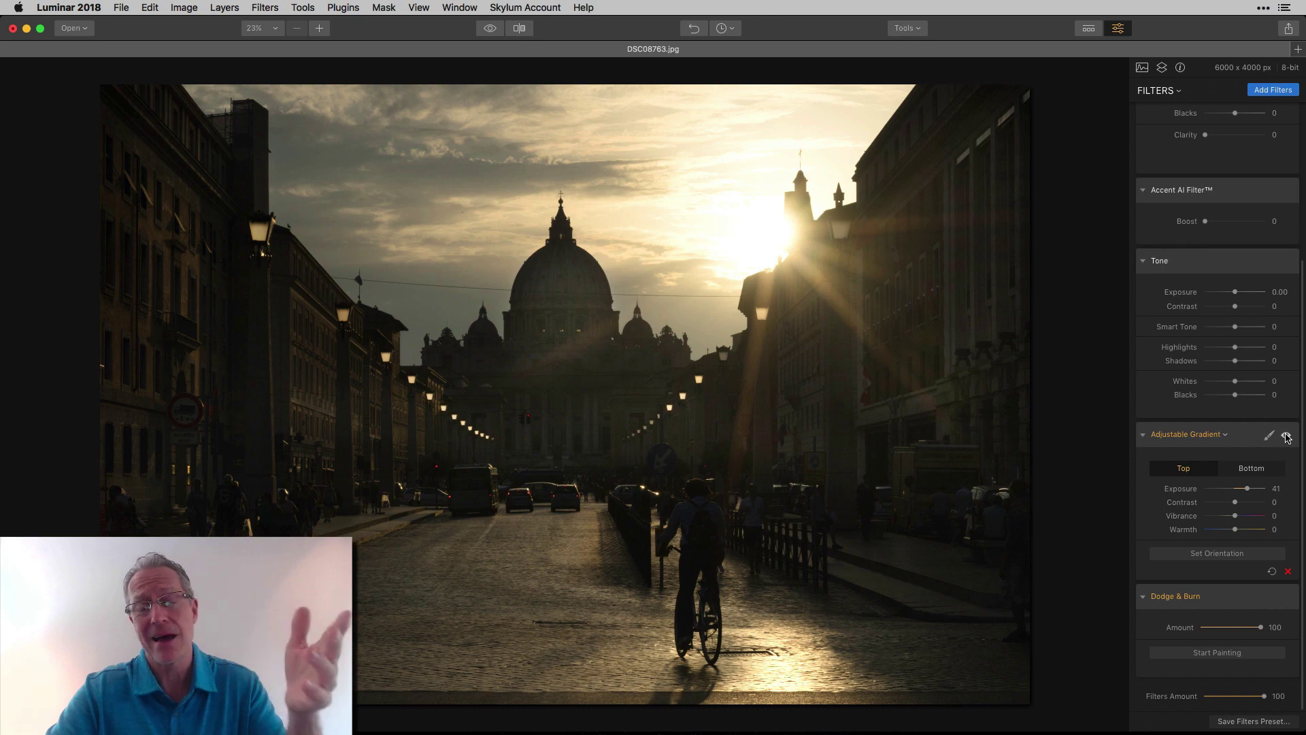
pyautogui.click(1287, 436)
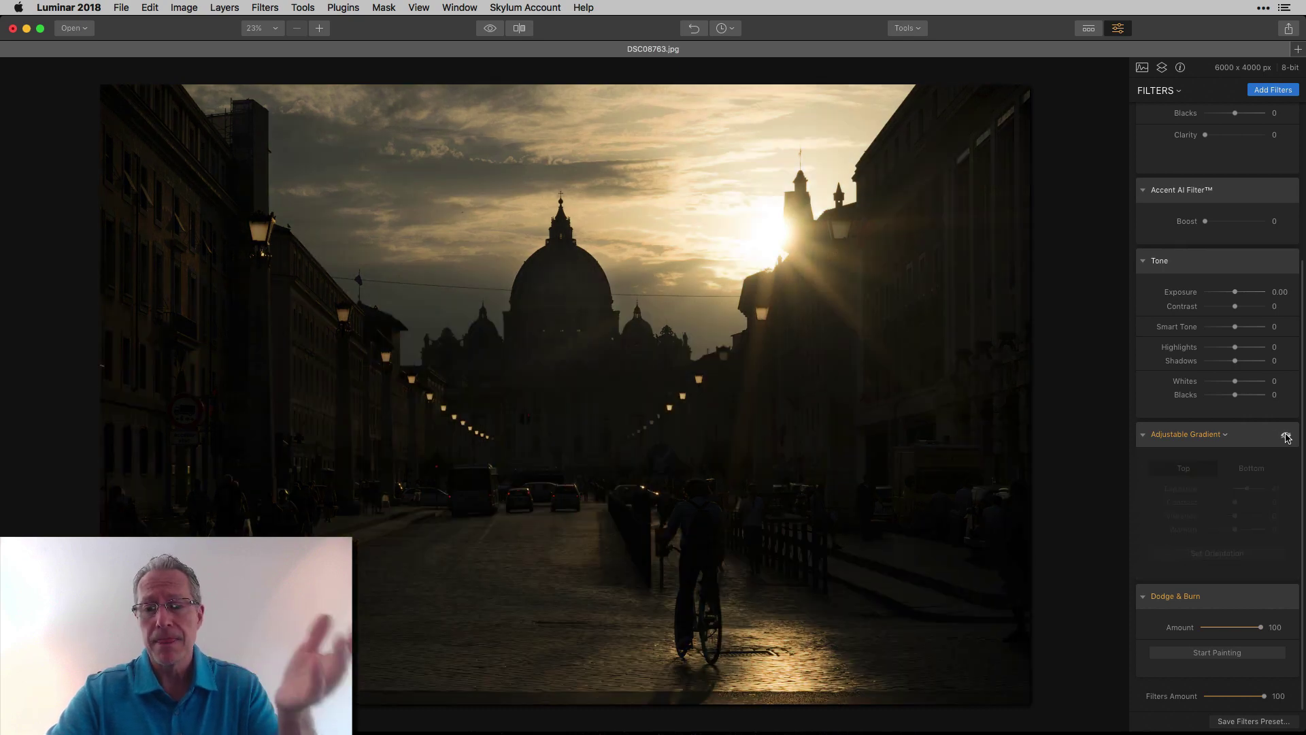
pyautogui.click(1287, 437)
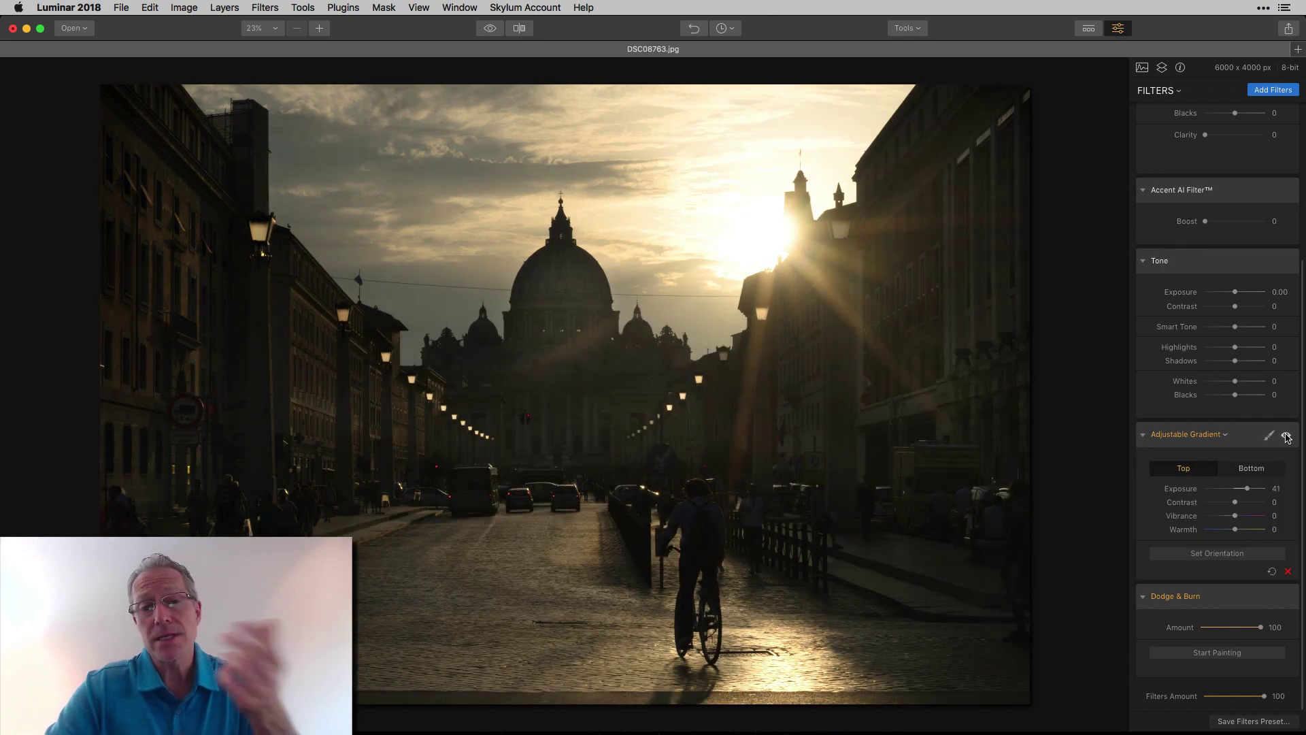
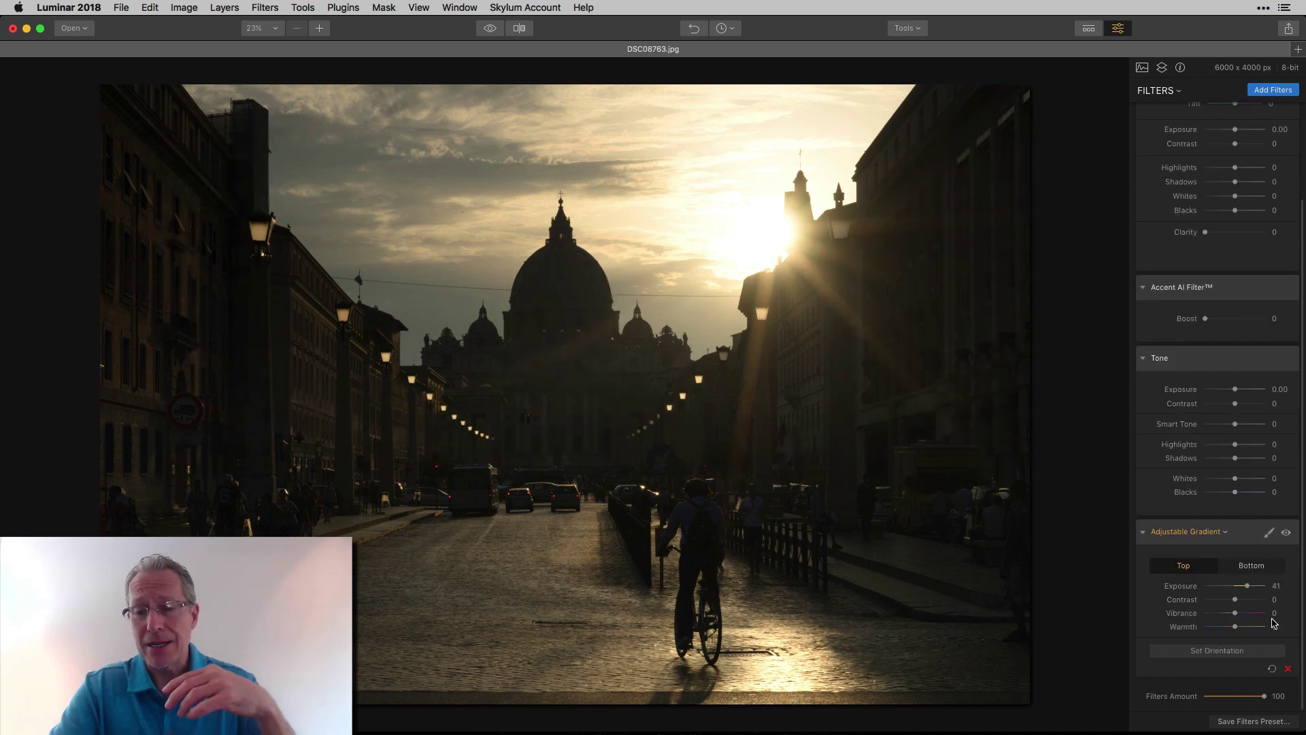
# Step: Remove the Dodge & Burn and Adjustable Gradient filters from the workspace
pyautogui.click(1290, 673)
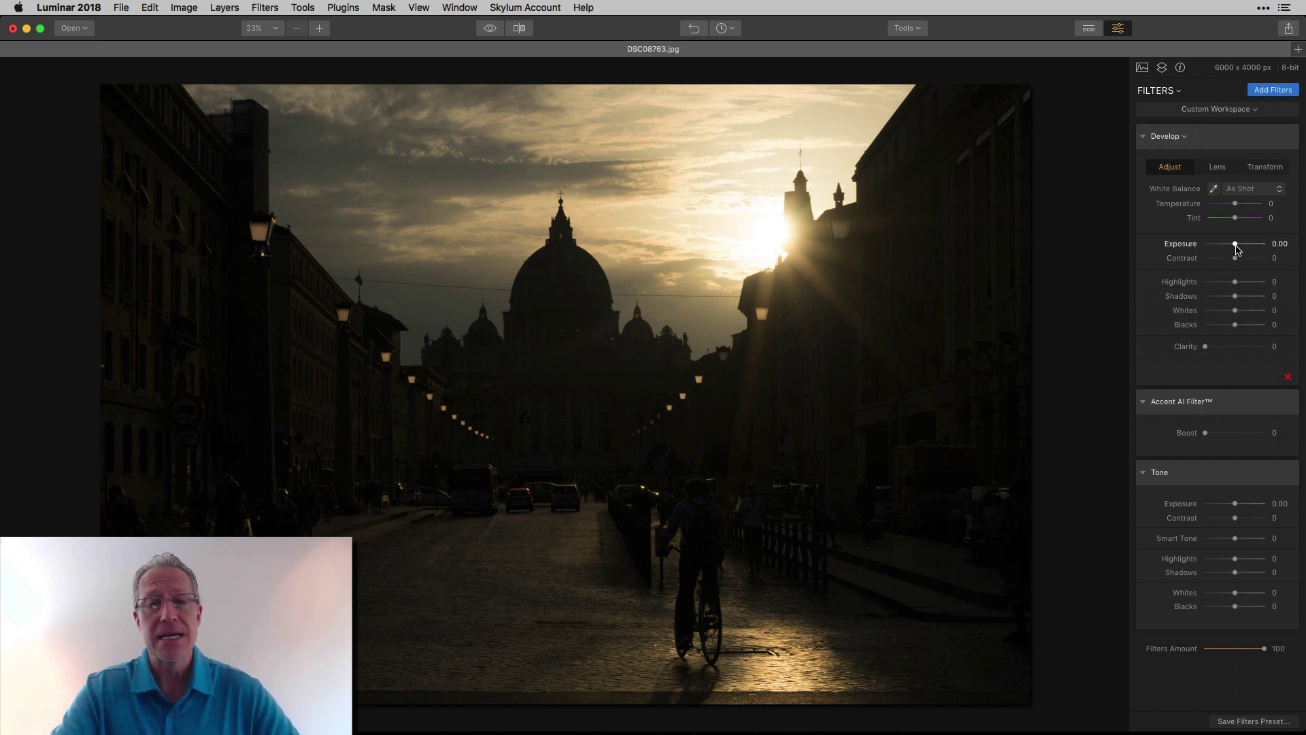
# Step: In the Develop filter, set Exposure to 2.31, Highlights to -66 and Shadows to 28
pyautogui.moveTo(1238, 250); pyautogui.dragTo(1247, 249)
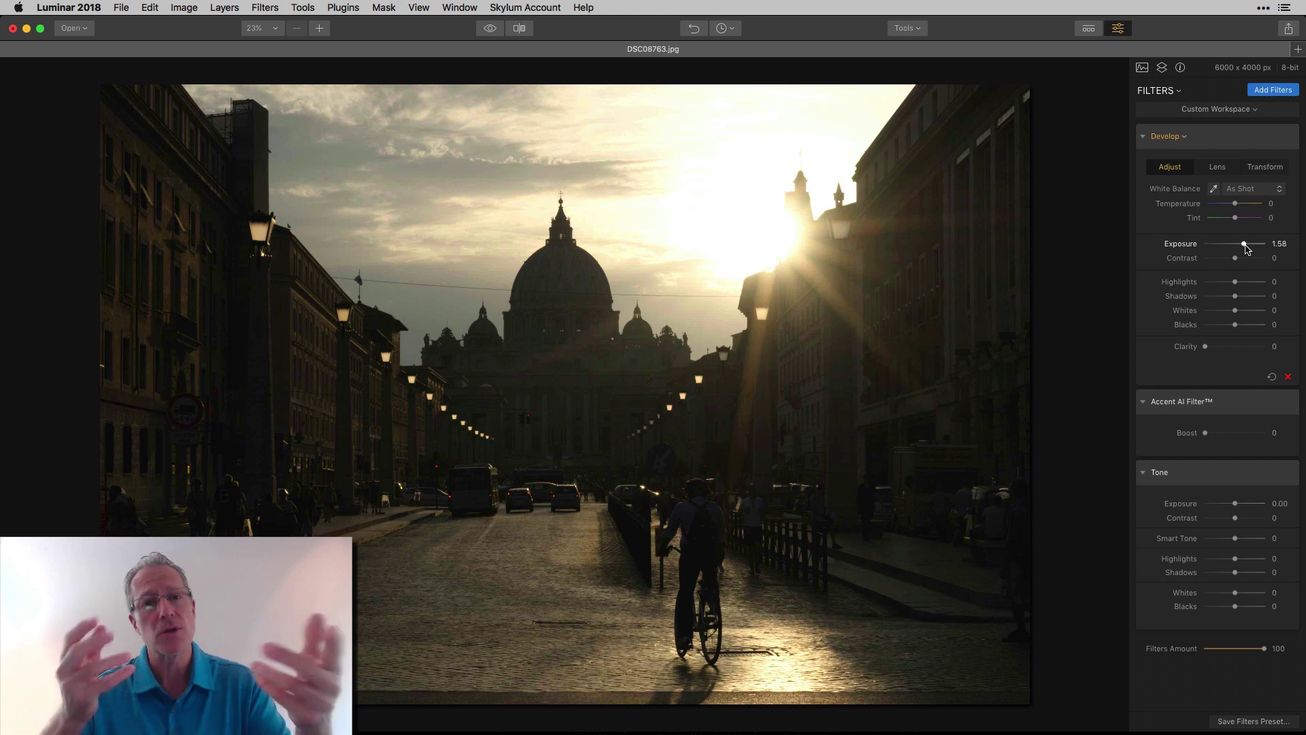
pyautogui.moveTo(1248, 248); pyautogui.dragTo(1236, 283)
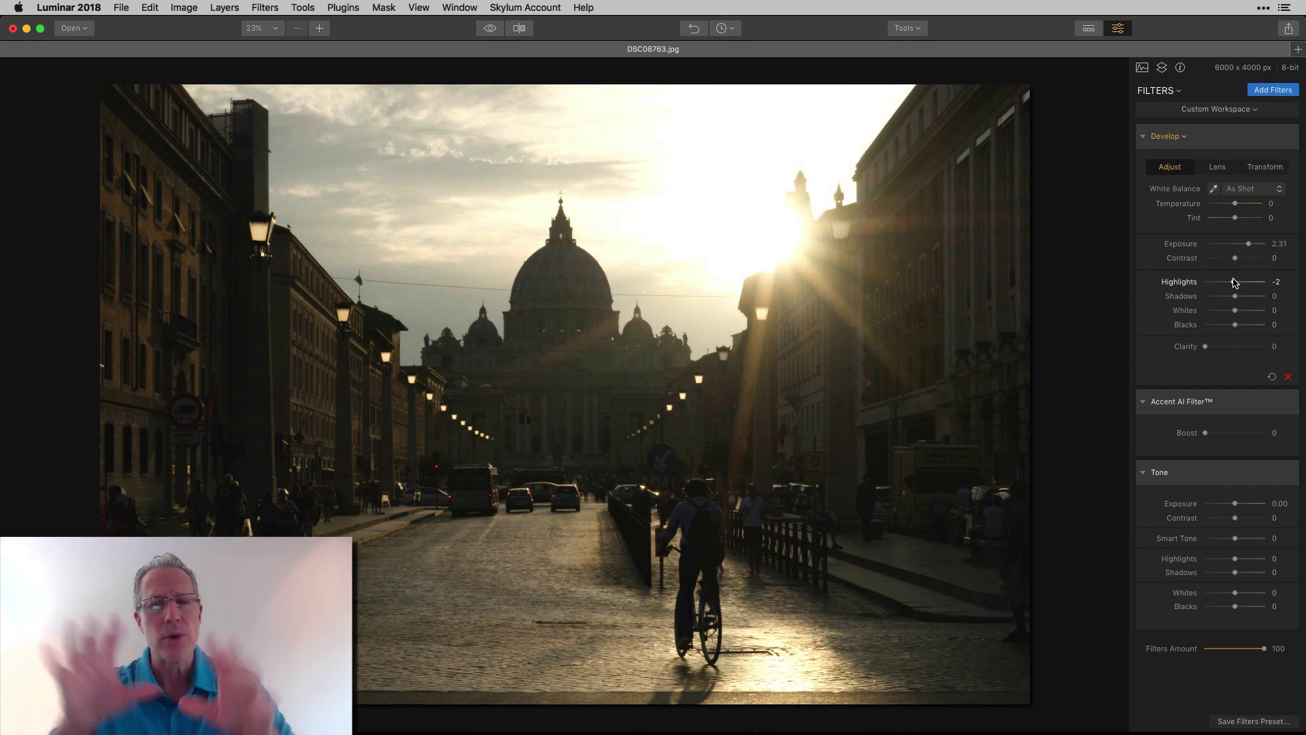
pyautogui.moveTo(1236, 283); pyautogui.dragTo(1215, 283)
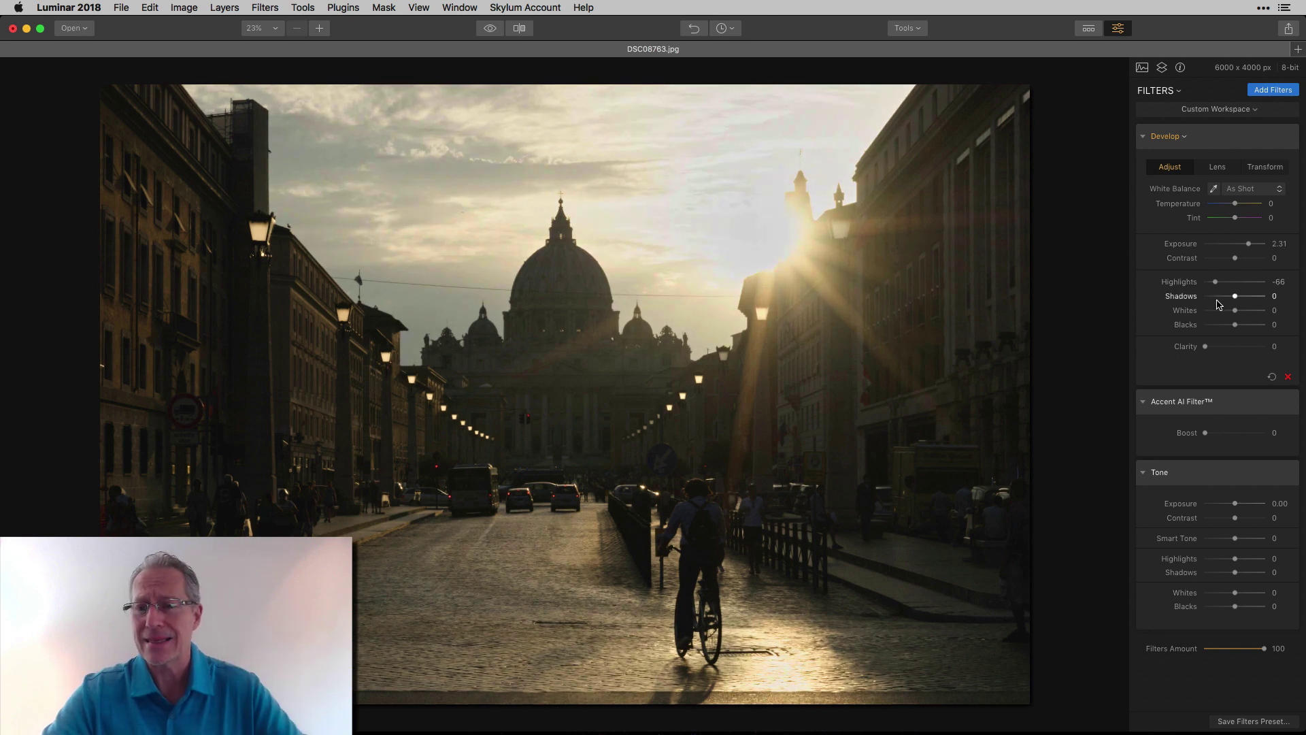
pyautogui.moveTo(1237, 301); pyautogui.dragTo(1246, 302)
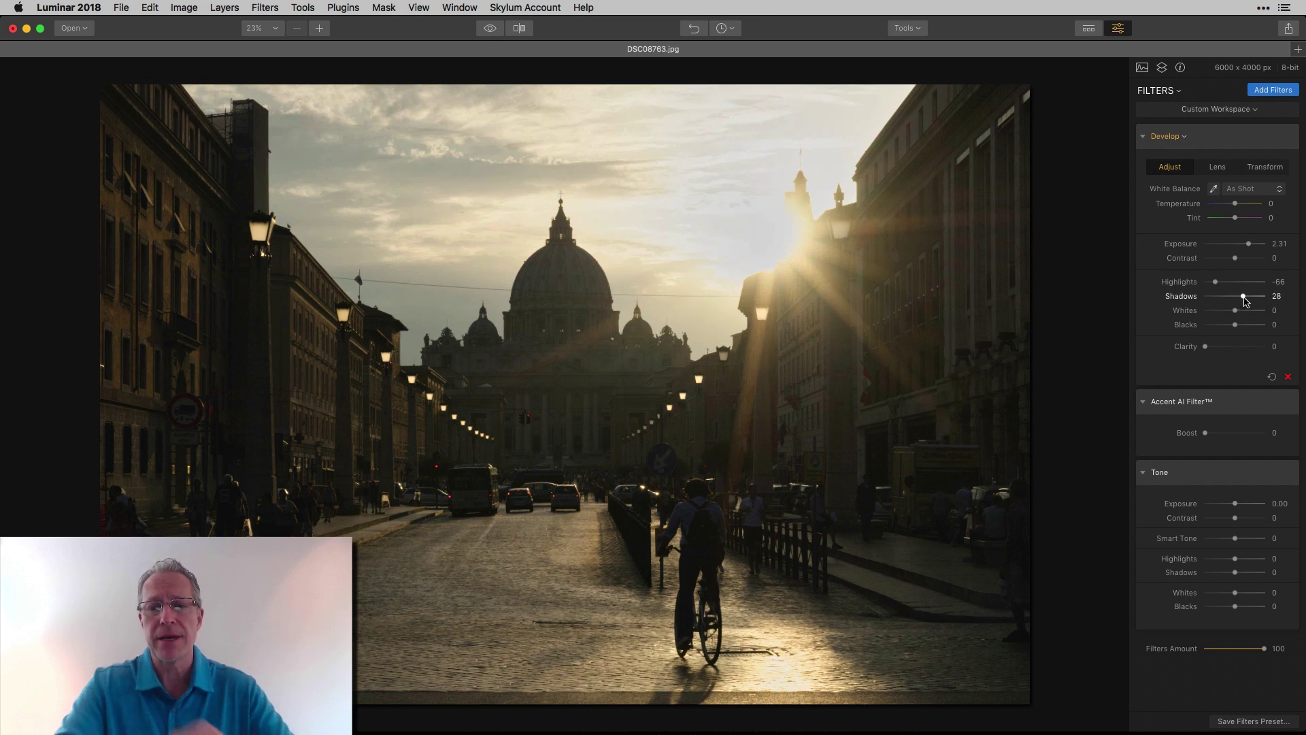
# Step: Compare the Develop adjustments with the original photo and reset the Develop filter
pyautogui.click(490, 30)
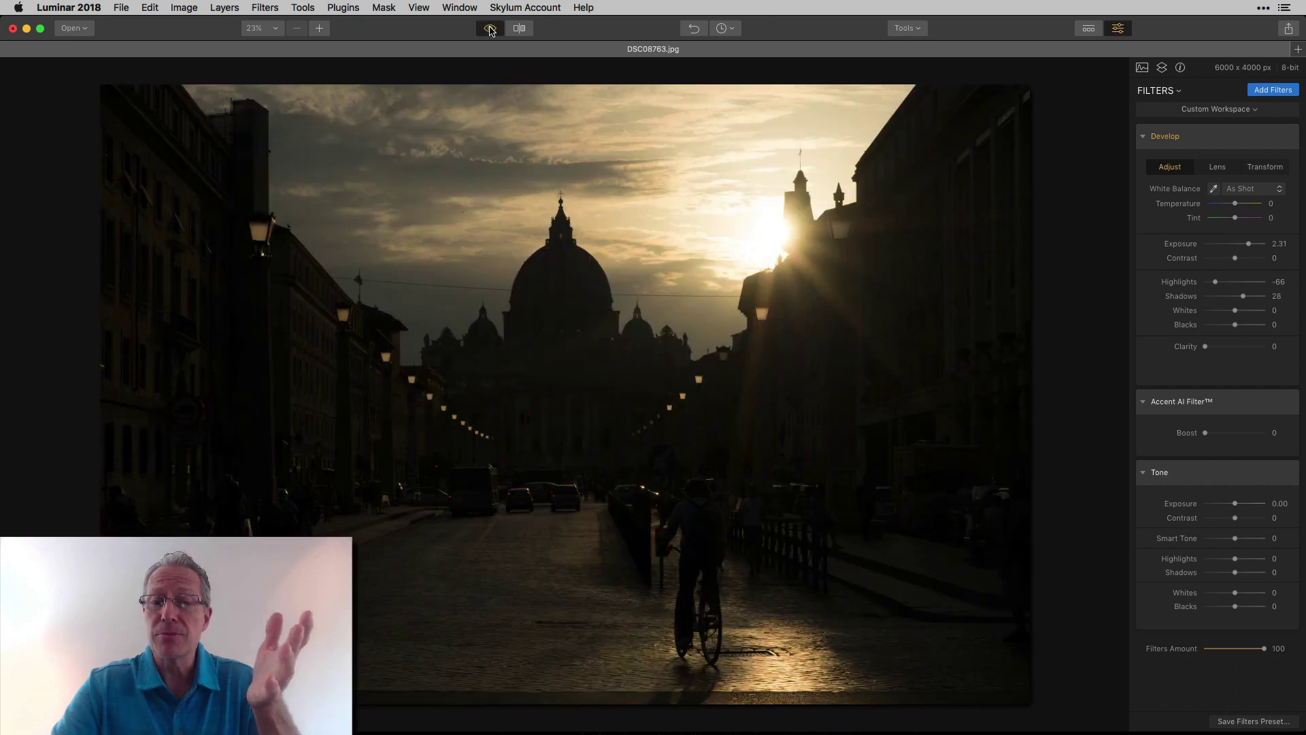
pyautogui.click(490, 30)
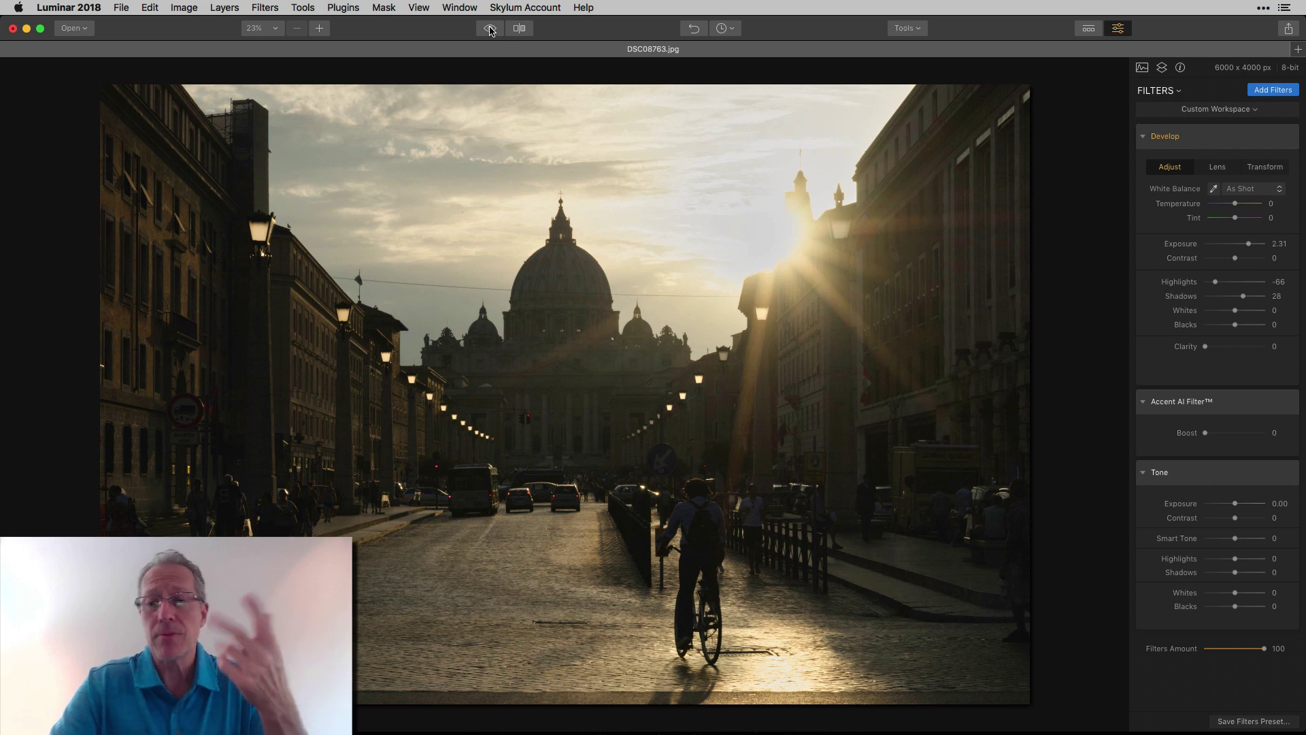
pyautogui.moveTo(1210, 344)
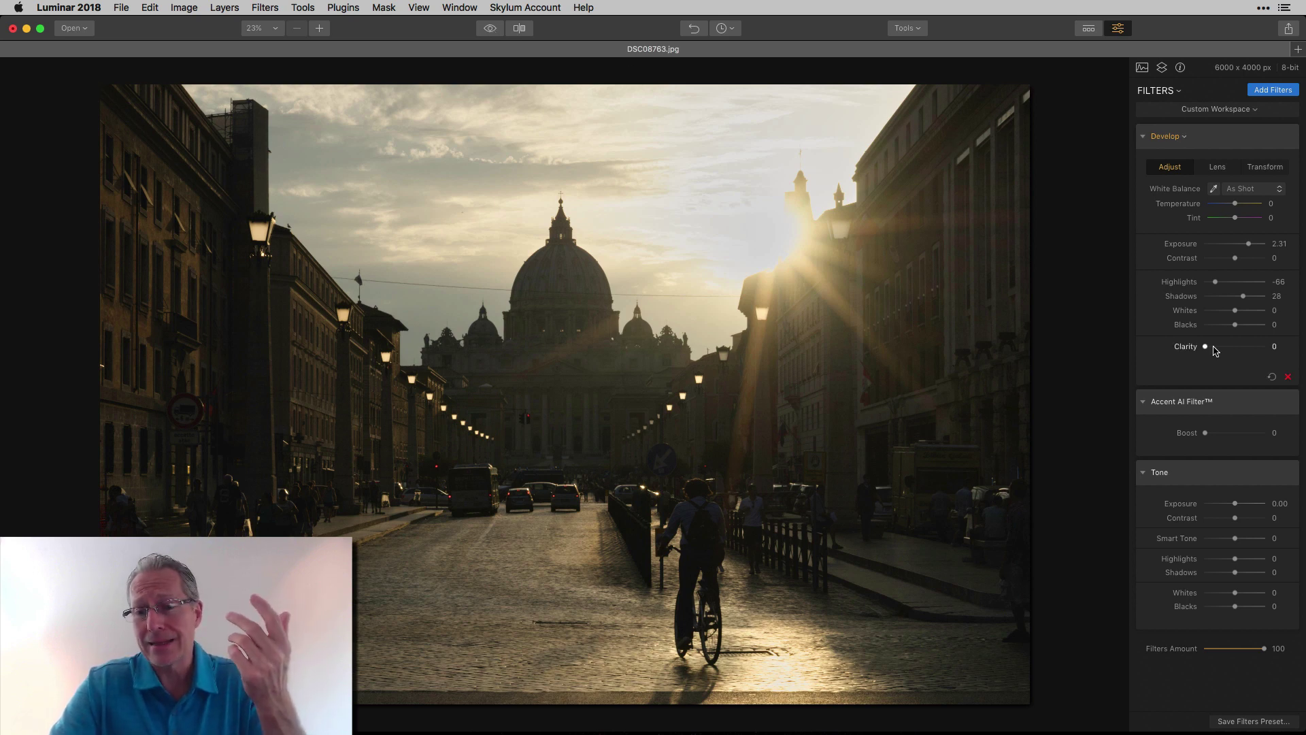
pyautogui.click(1273, 378)
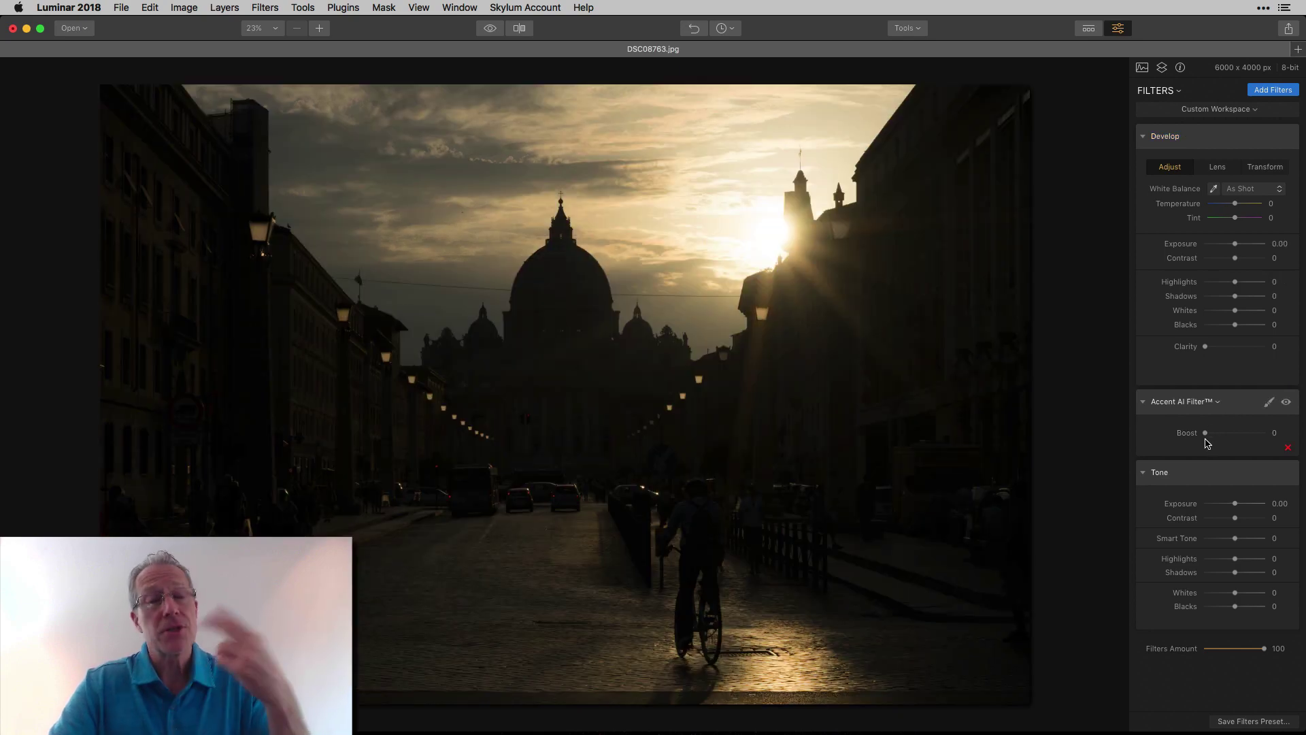
# Step: Set the Accent AI Filter's Boost to 74
pyautogui.moveTo(1205, 433); pyautogui.dragTo(1259, 428)
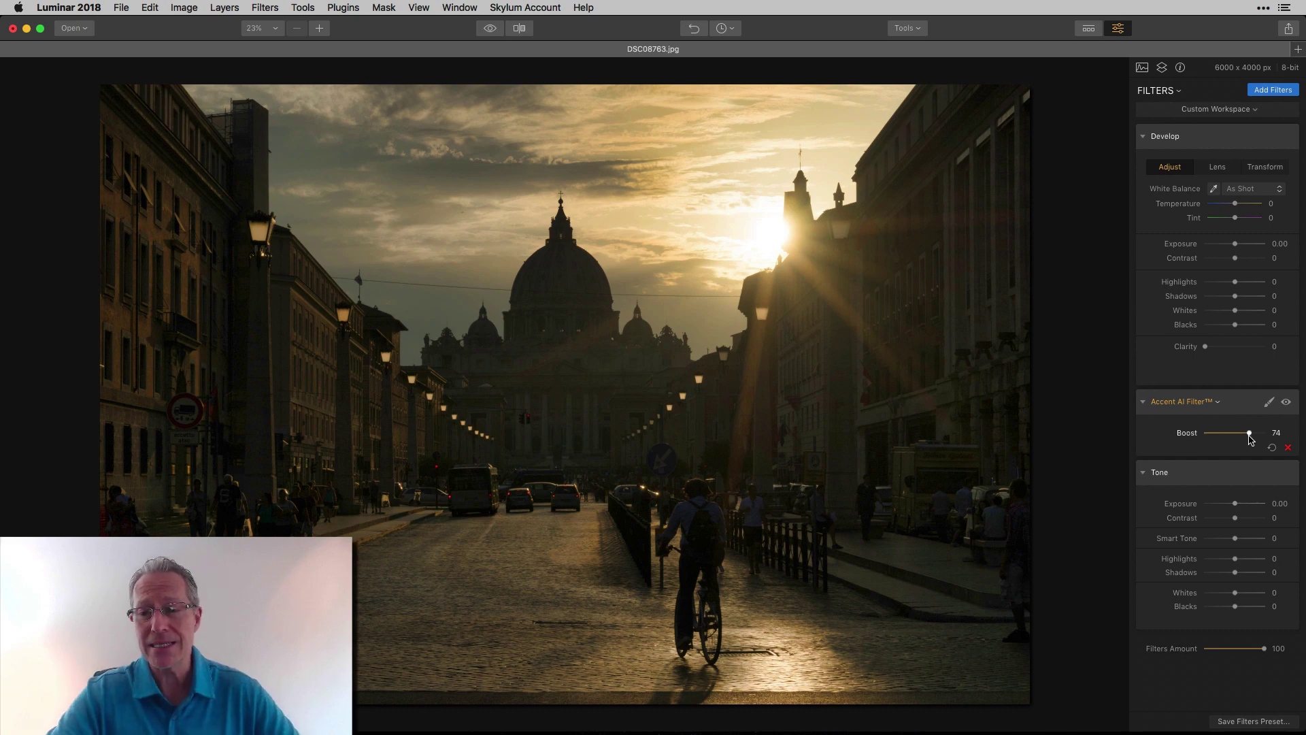
# Step: Try the Accent AI Filter's Boost at 96, compare it with the filter switched off, and reset the filter
pyautogui.moveTo(1250, 439); pyautogui.dragTo(1263, 438)
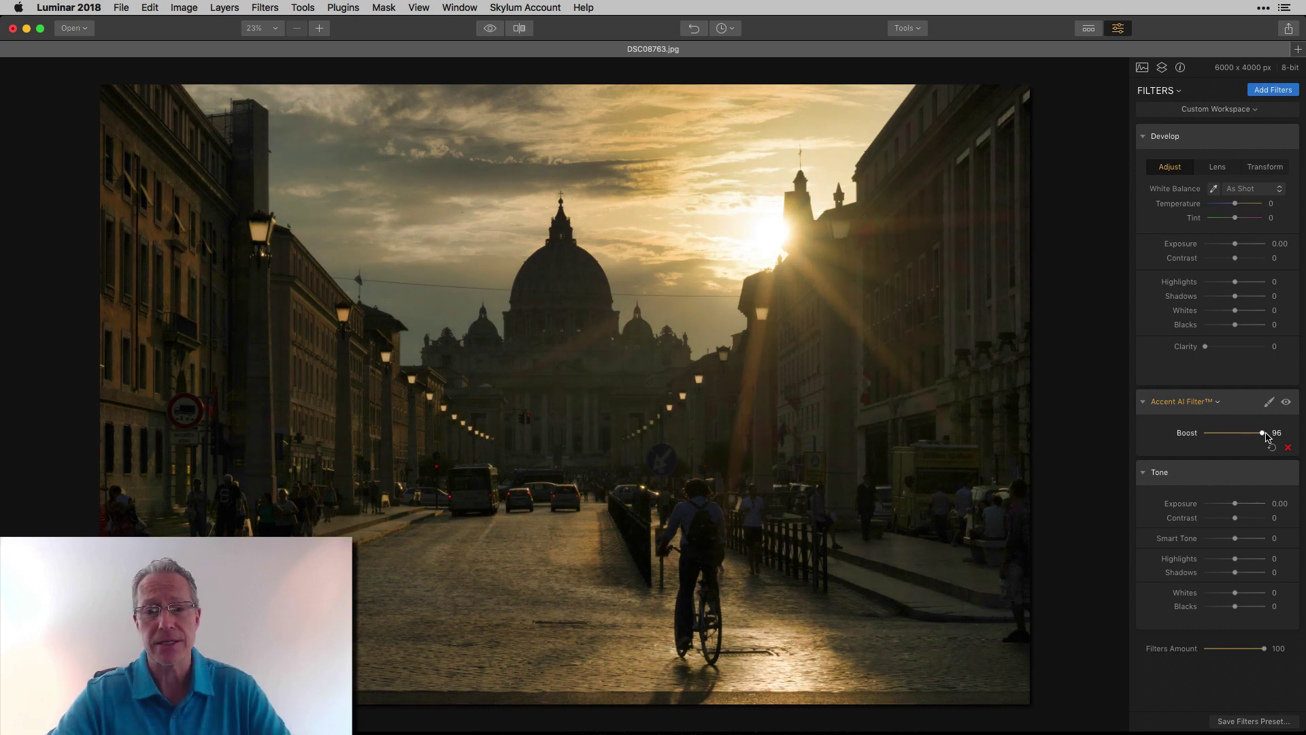
pyautogui.click(1287, 402)
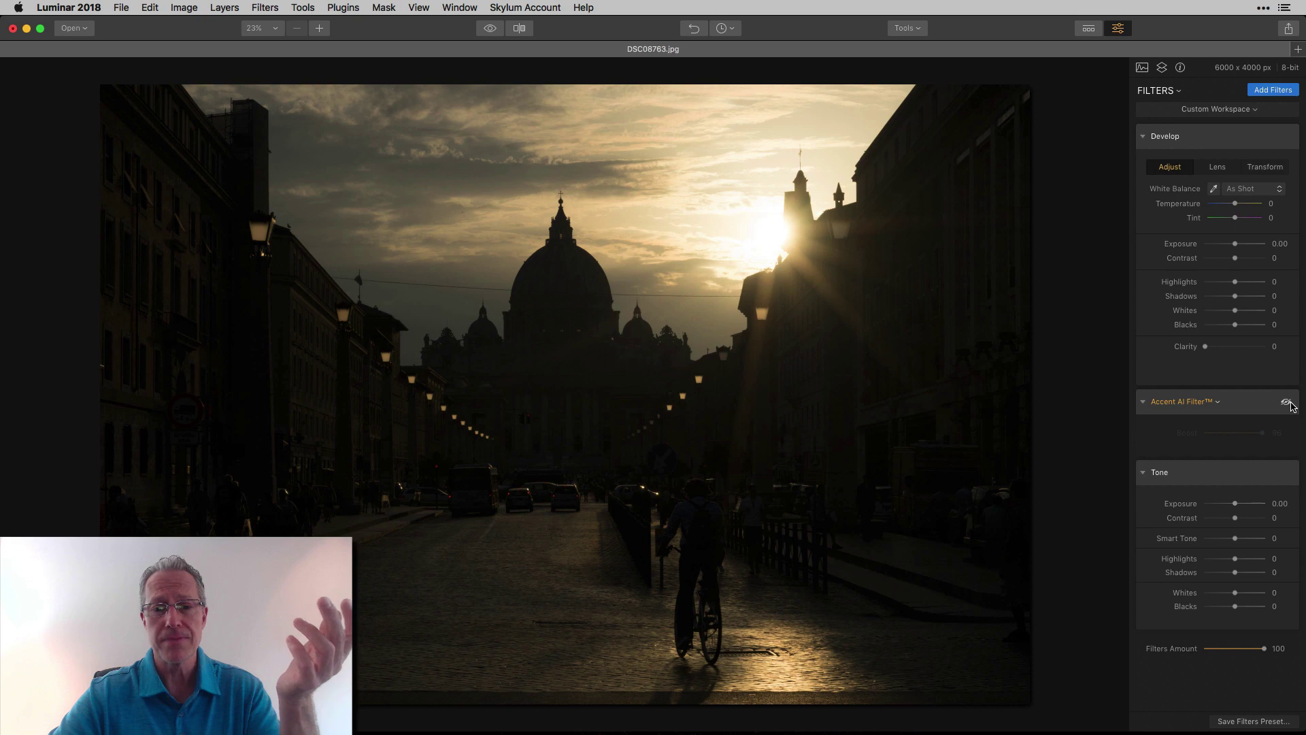
pyautogui.click(1287, 403)
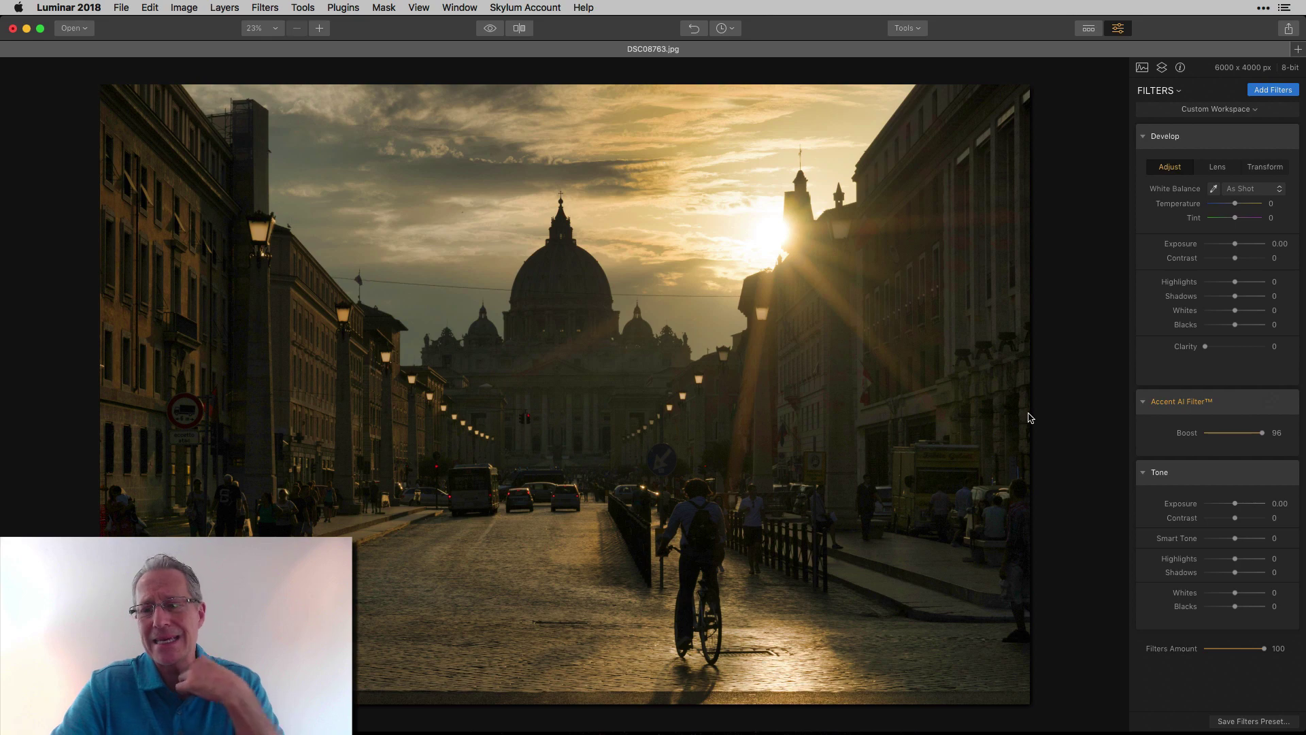
pyautogui.click(1276, 449)
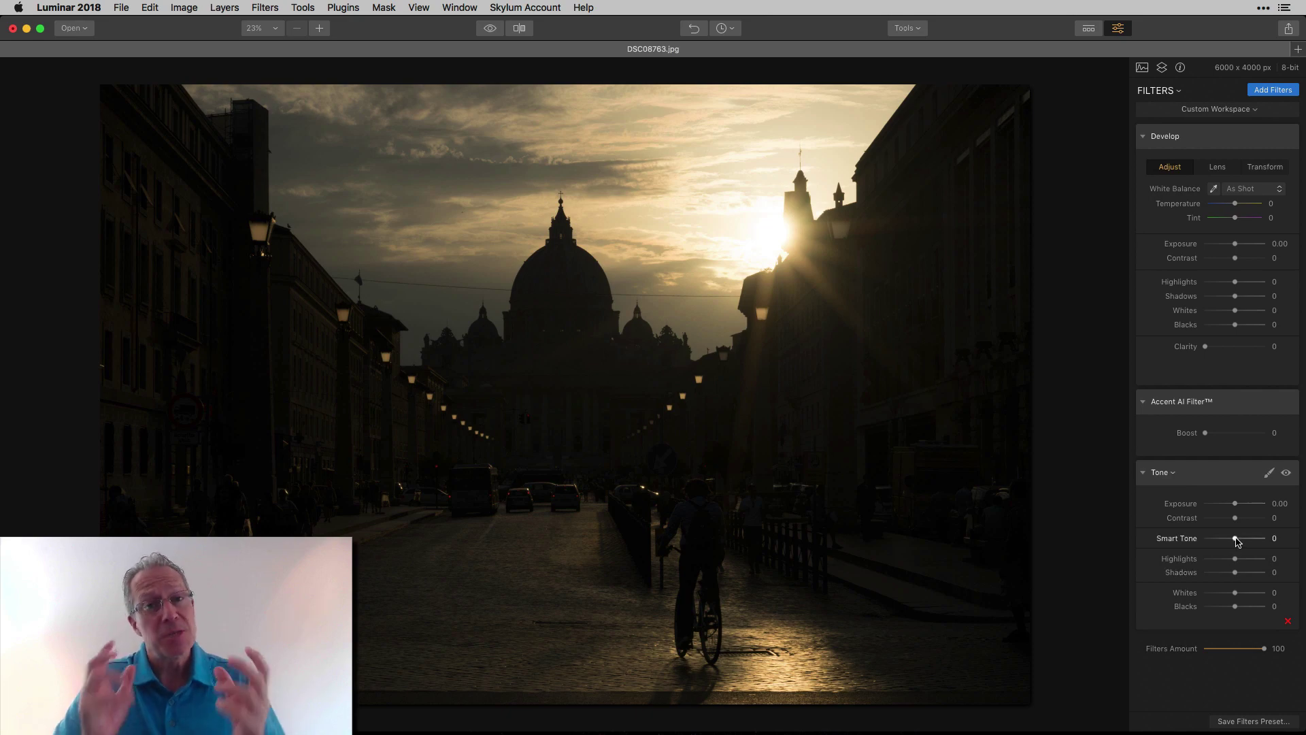
# Step: Combine a Smart Tone of 39 in the Tone filter with an Accent AI Filter Boost of 44
pyautogui.moveTo(1236, 538); pyautogui.dragTo(1263, 541)
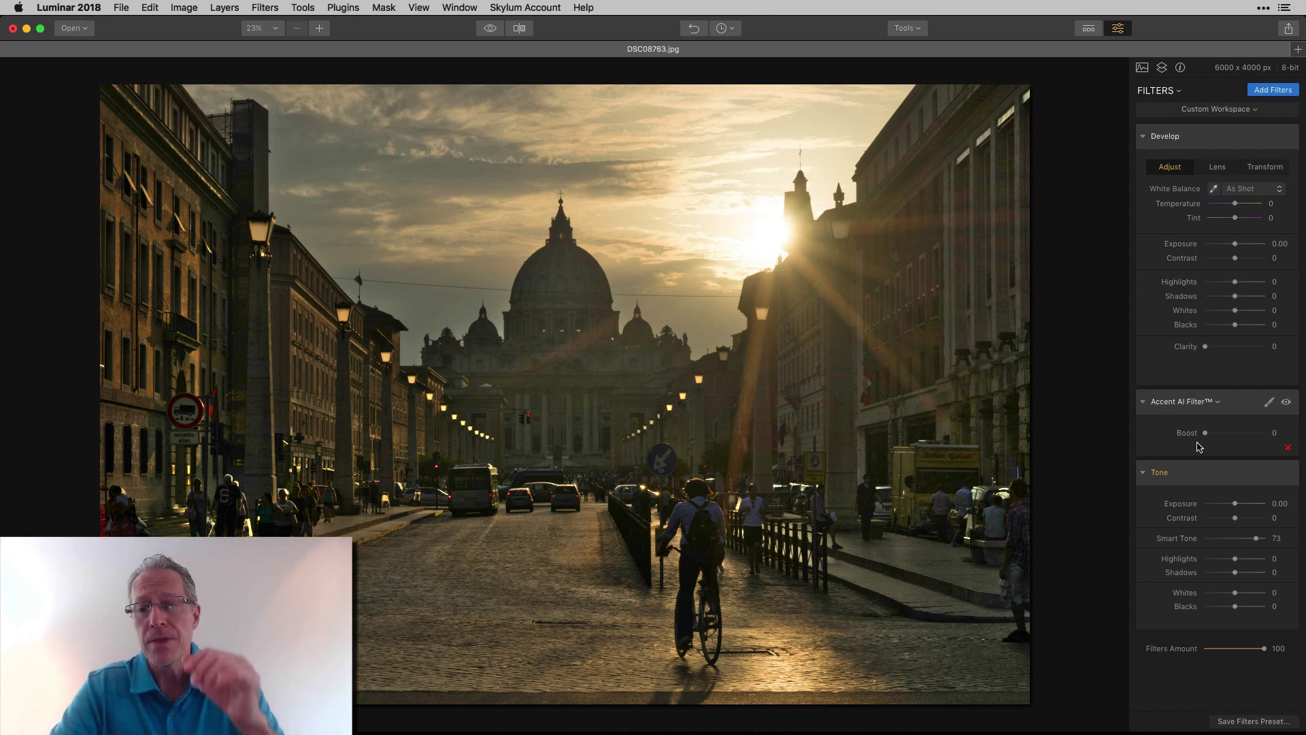
pyautogui.moveTo(1257, 538); pyautogui.dragTo(1247, 540)
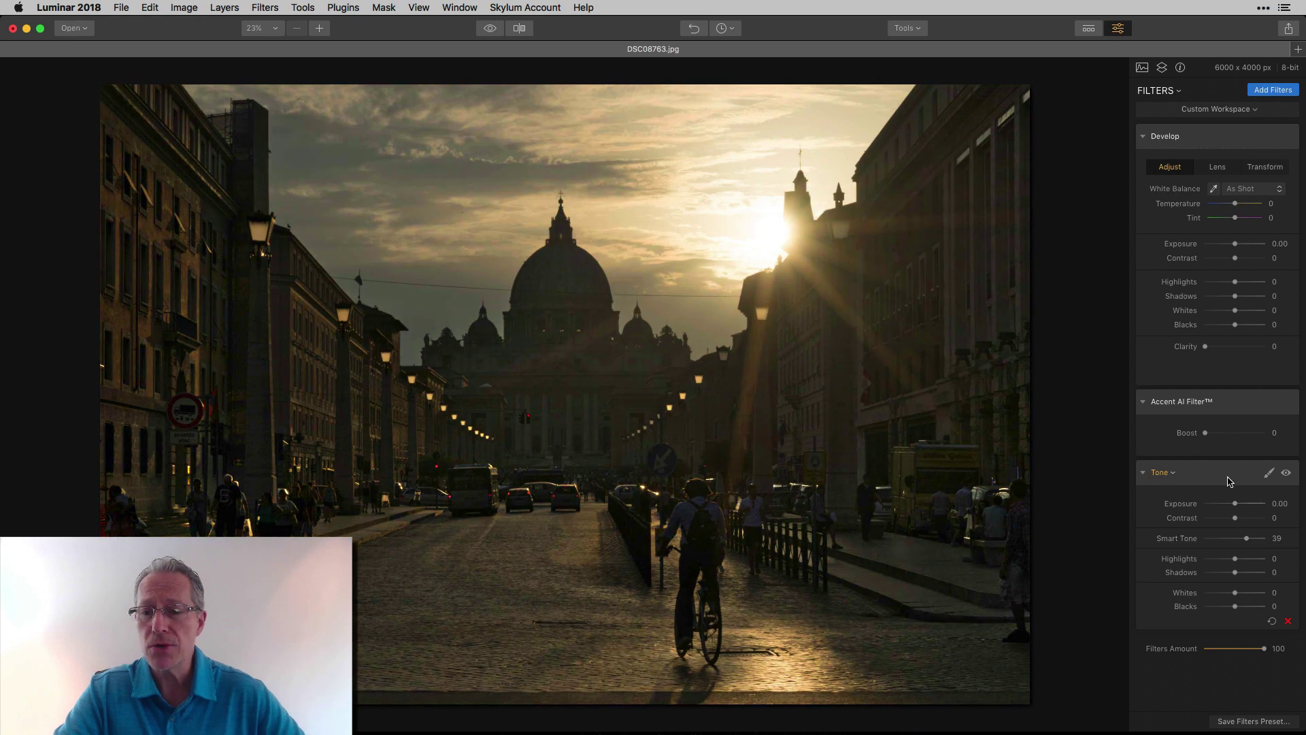
pyautogui.moveTo(1205, 434); pyautogui.dragTo(1233, 438)
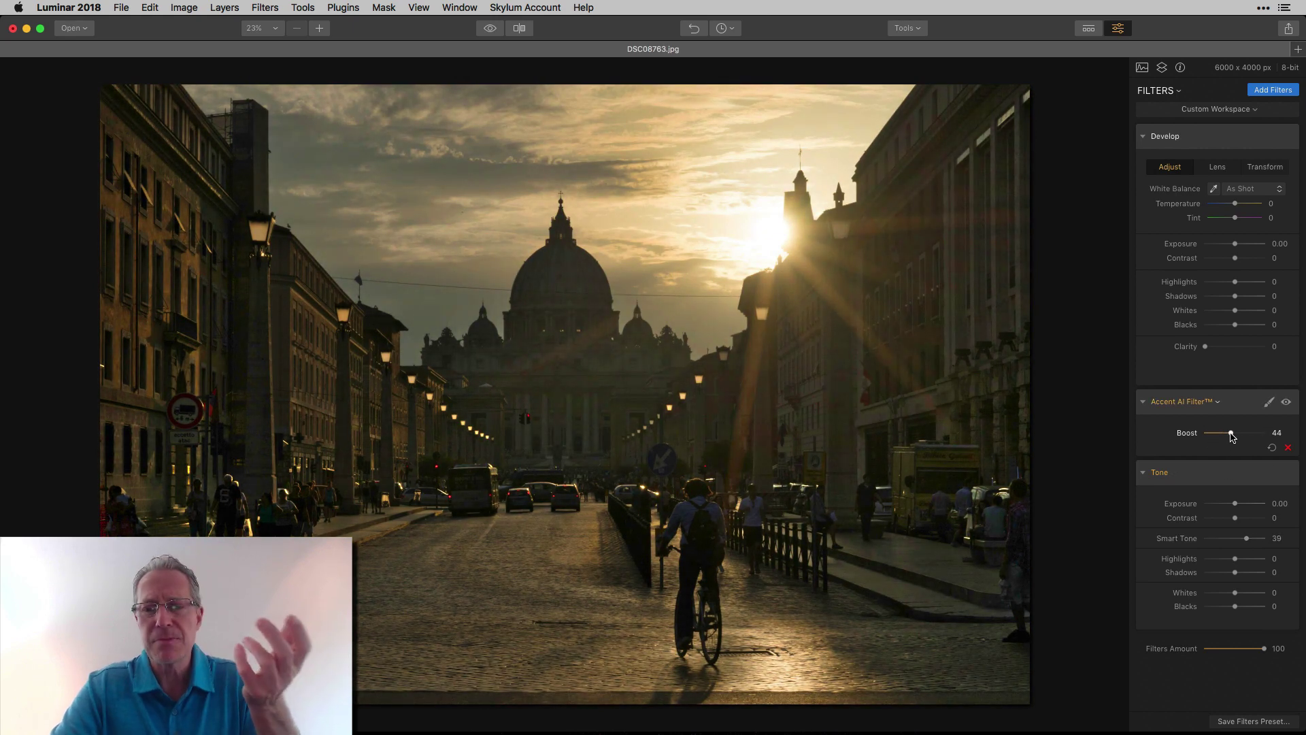
# Step: Reset the Accent AI Filter and remove it from the workspace
pyautogui.click(1273, 449)
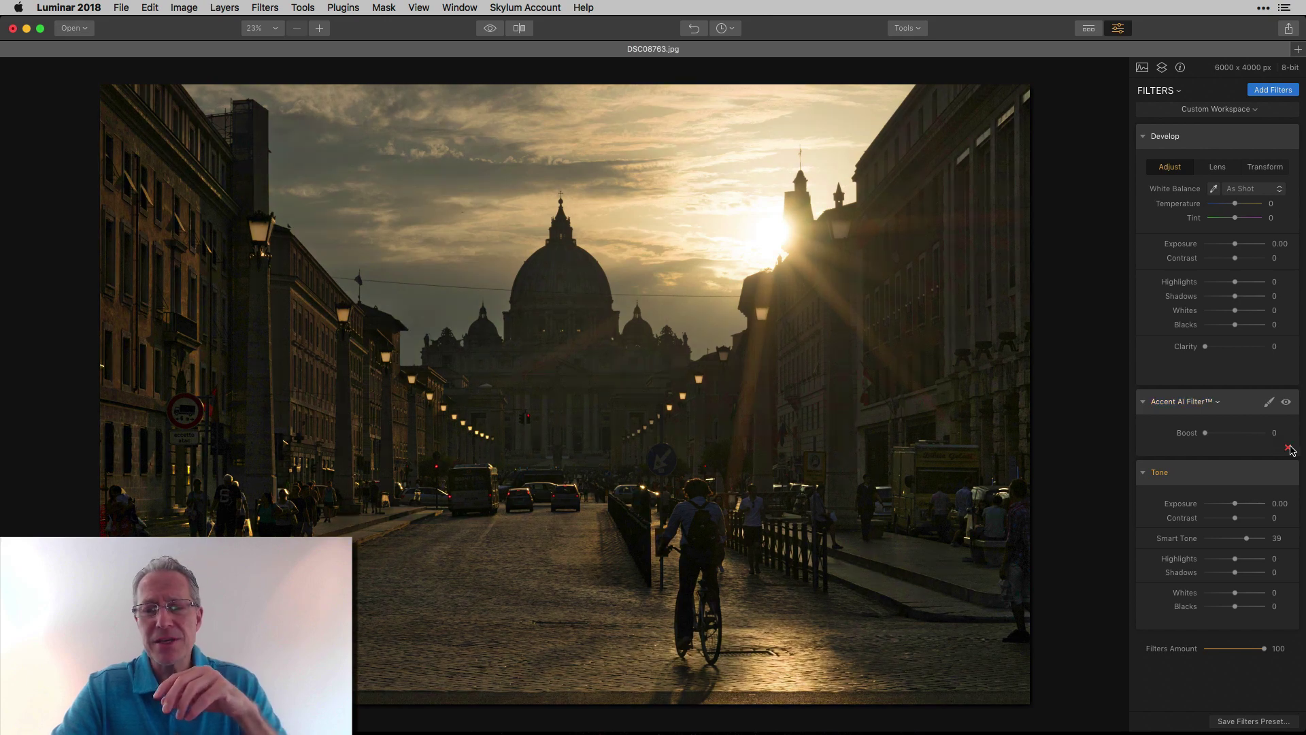
pyautogui.click(1289, 447)
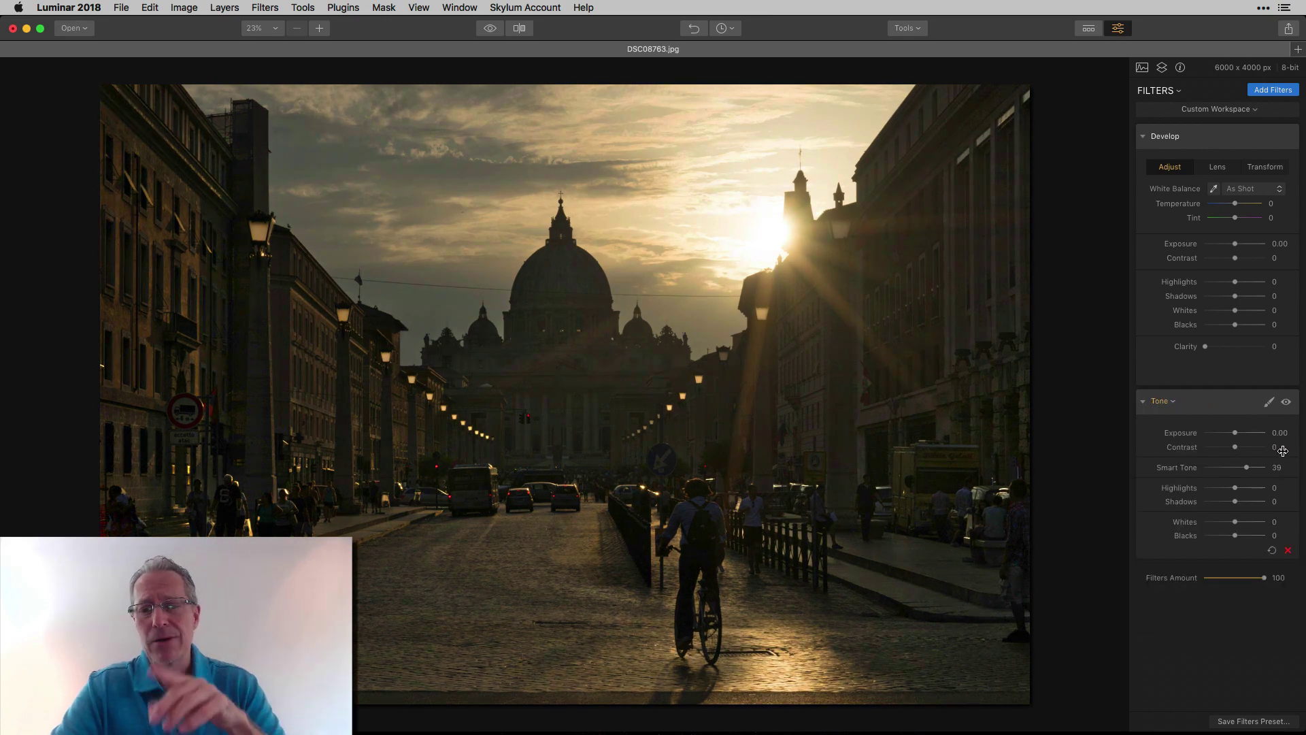
# Step: In the Tone filter, set Exposure to 1.33, Smart Tone to 40, Highlights to -41 and Shadows to 16
pyautogui.moveTo(1247, 468); pyautogui.dragTo(1242, 468)
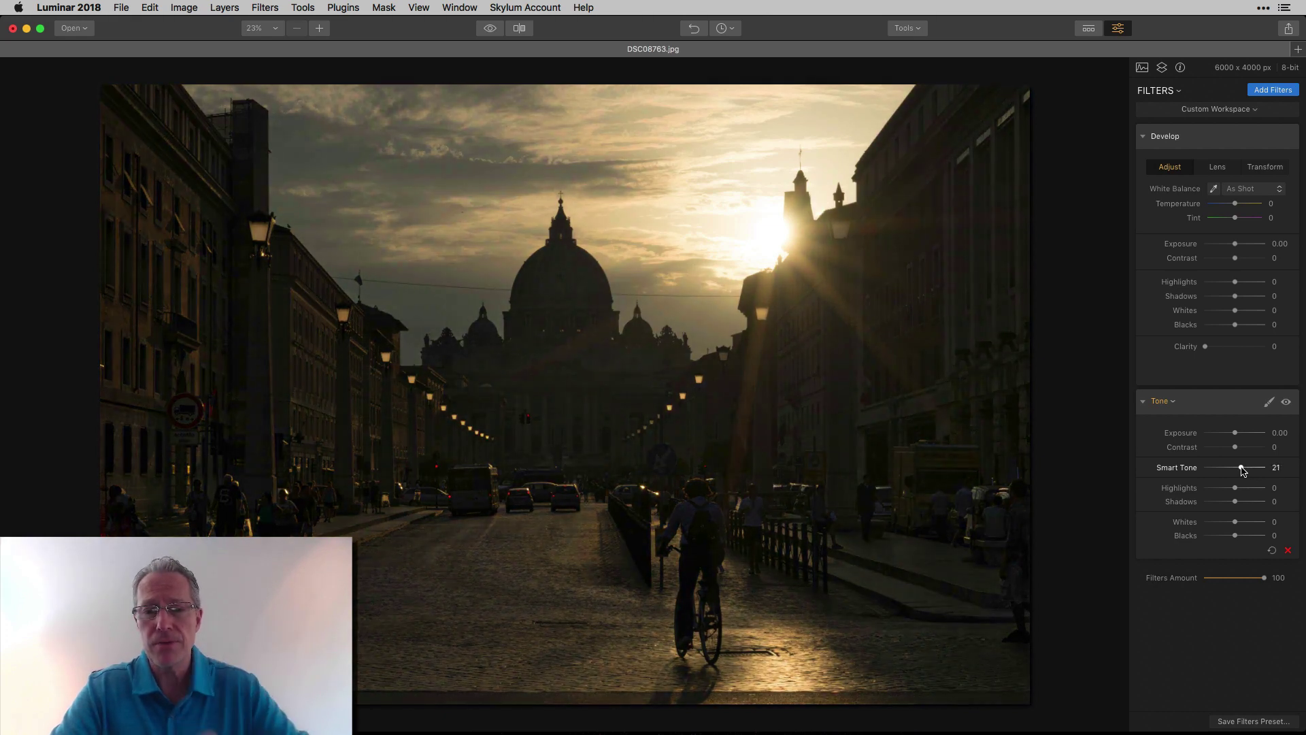
pyautogui.doubleClick(1187, 468)
pyautogui.moveTo(1236, 436); pyautogui.dragTo(1243, 436)
pyautogui.moveTo(1237, 490)
pyautogui.mouseDown()
pyautogui.moveTo(1222, 490)
pyautogui.moveTo(1239, 502)
pyautogui.moveTo(1249, 470)
pyautogui.mouseUp()
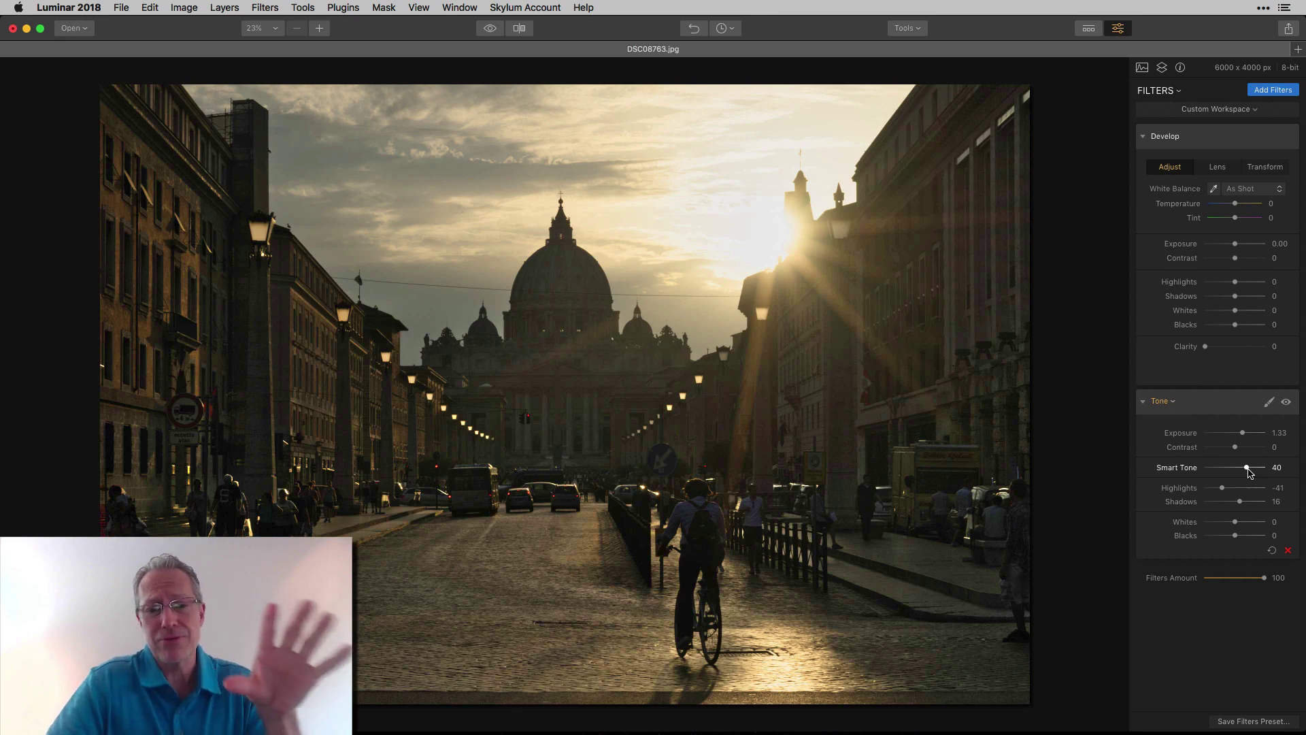
# Step: Compare the Tone adjustments with the original photo in a split before/after view, and return to the normal view
pyautogui.click(520, 28)
pyautogui.moveTo(598, 182); pyautogui.dragTo(497, 163)
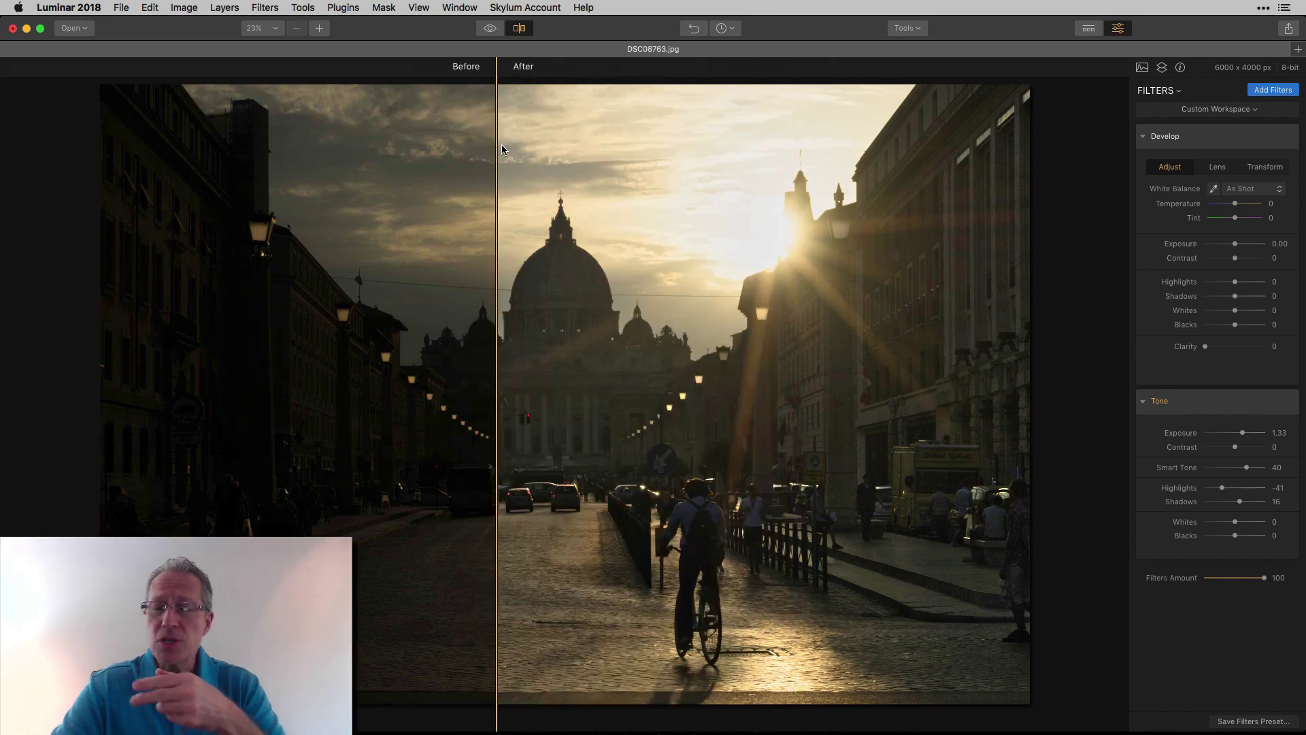
pyautogui.click(527, 30)
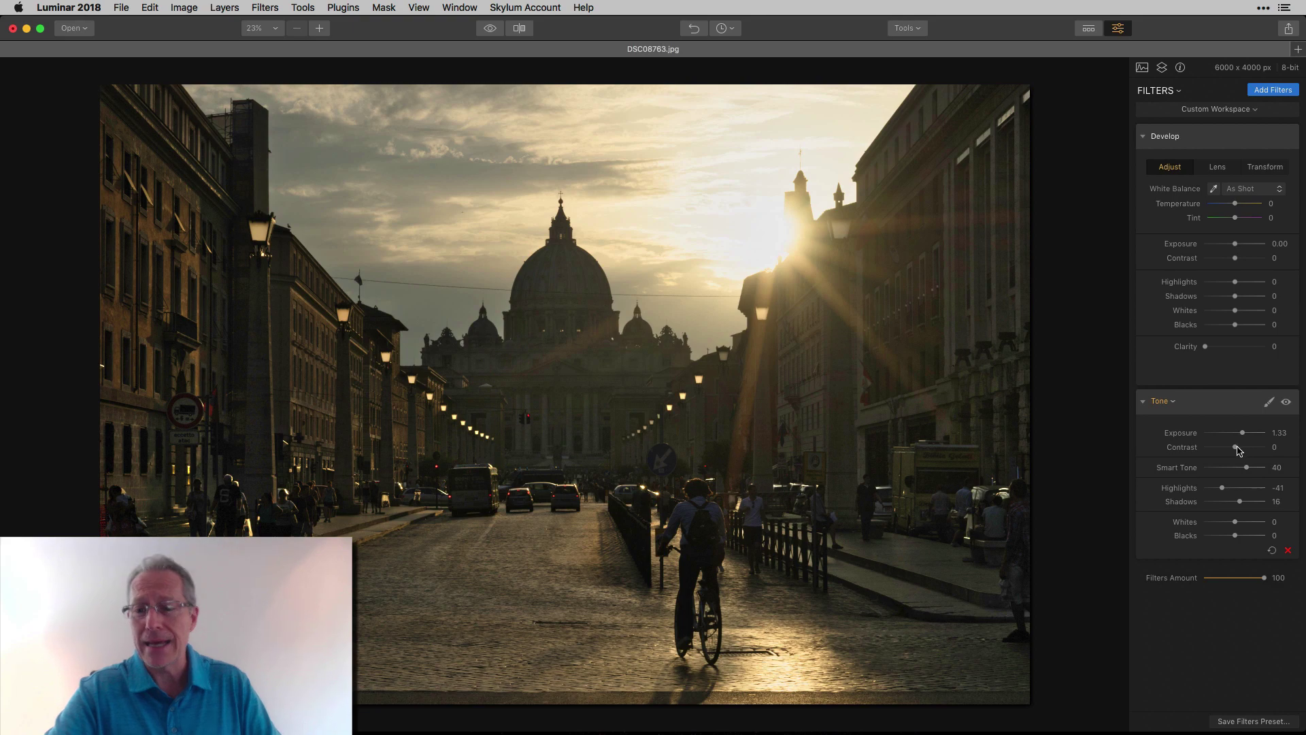
# Step: Set the Tone filter's Exposure to 0.77 and compare the edited photo with the original
pyautogui.moveTo(1248, 437); pyautogui.dragTo(1235, 436)
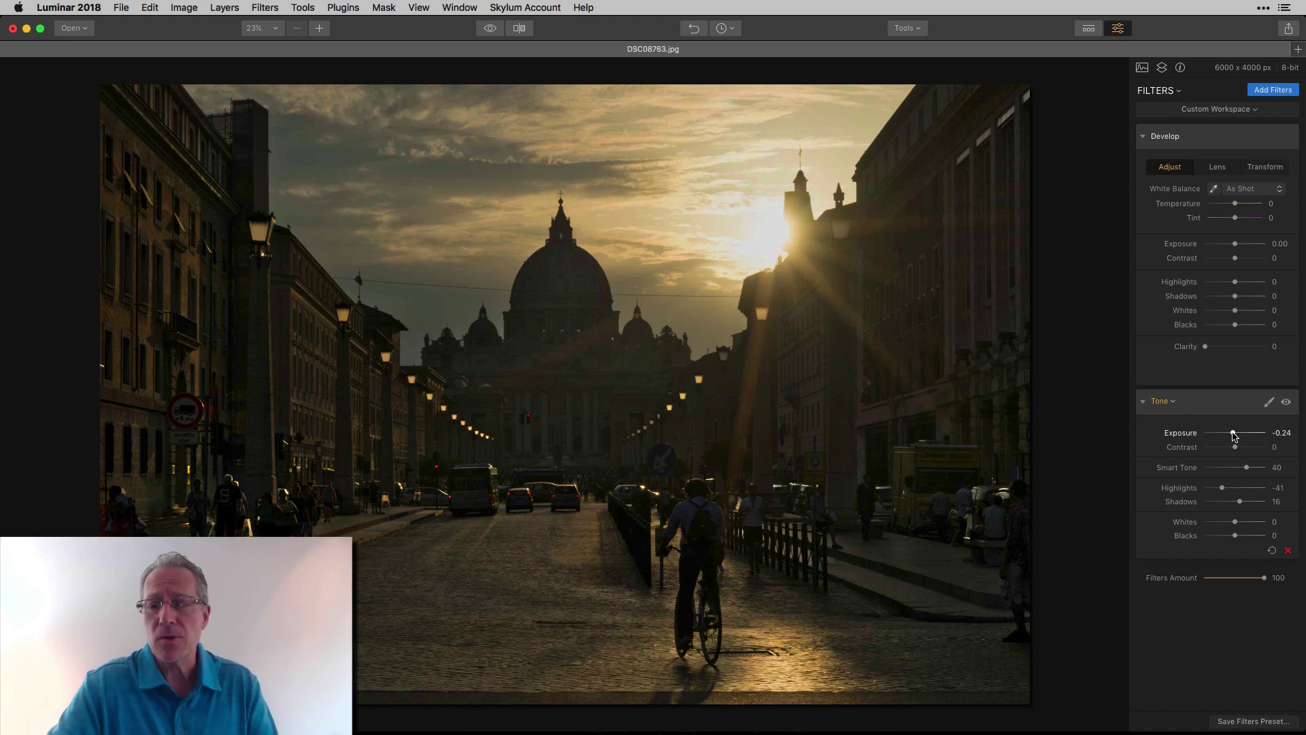
pyautogui.moveTo(1235, 437); pyautogui.dragTo(1240, 437)
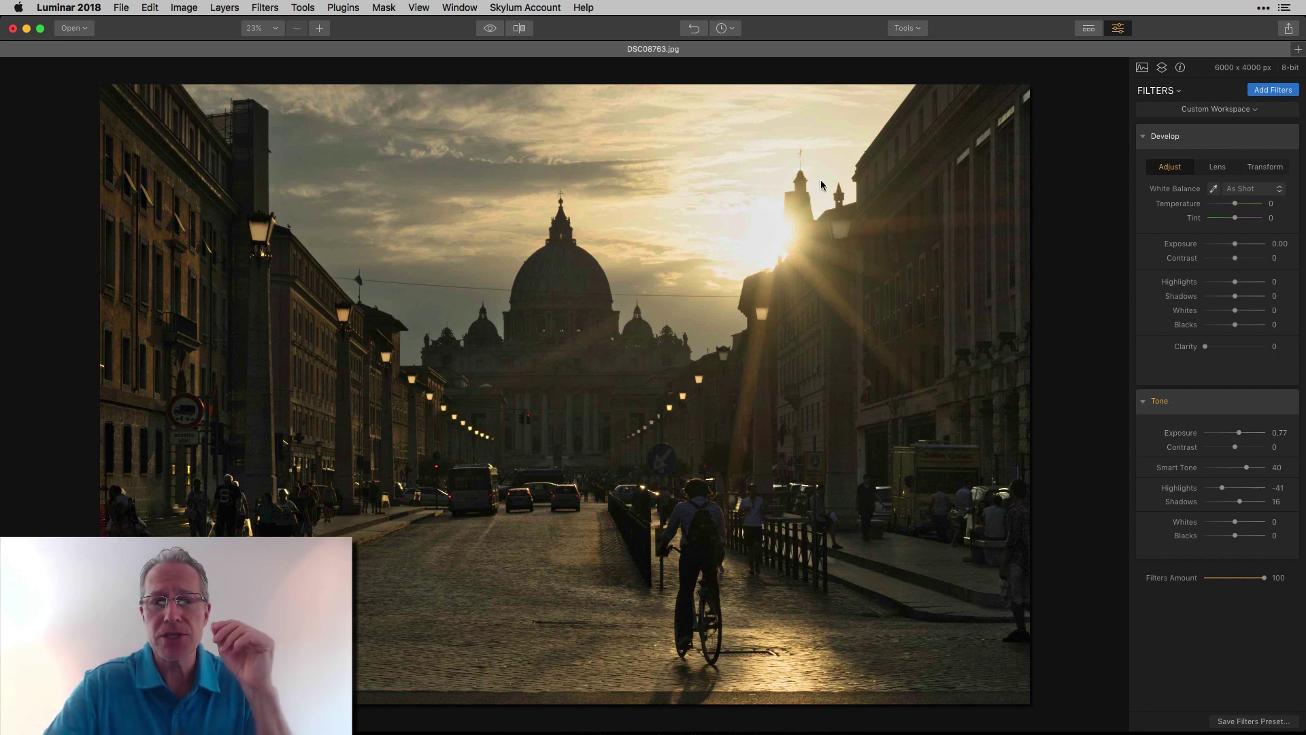
pyautogui.moveTo(490, 31); pyautogui.dragTo(490, 31)
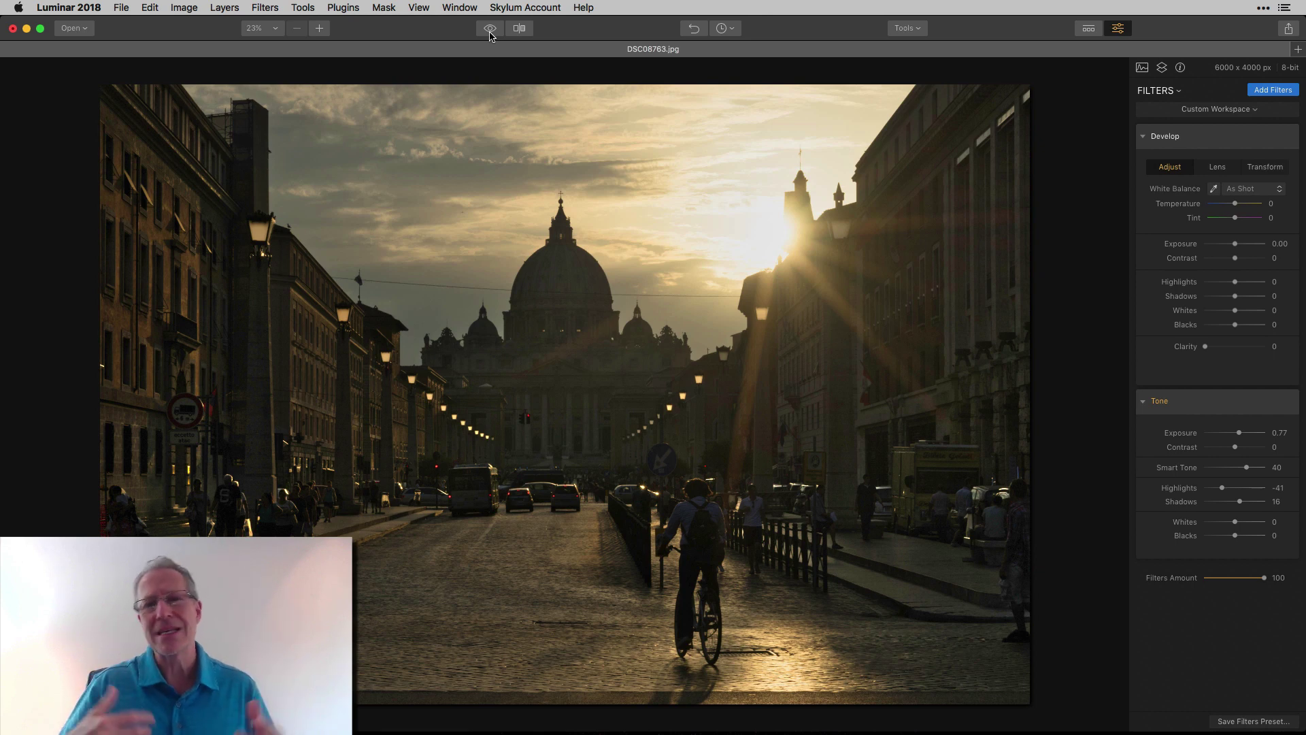